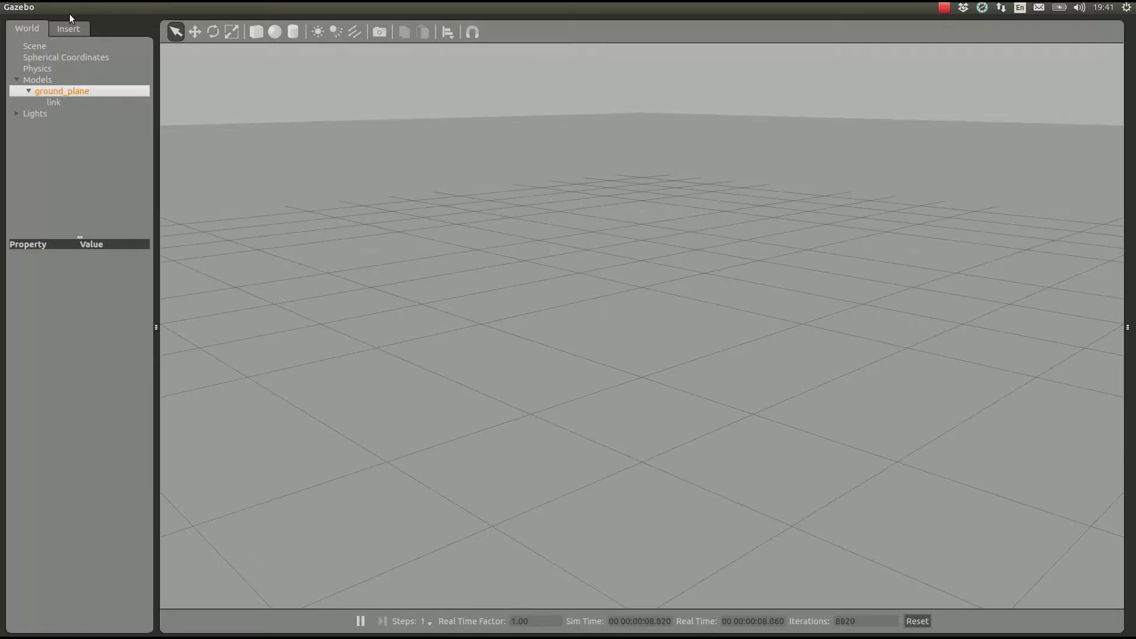
Open the Building Editor to start a new building model.
{"action": "left_click", "coordinate": [71, 7]}
{"action": "left_click", "coordinate": [109, 49]}
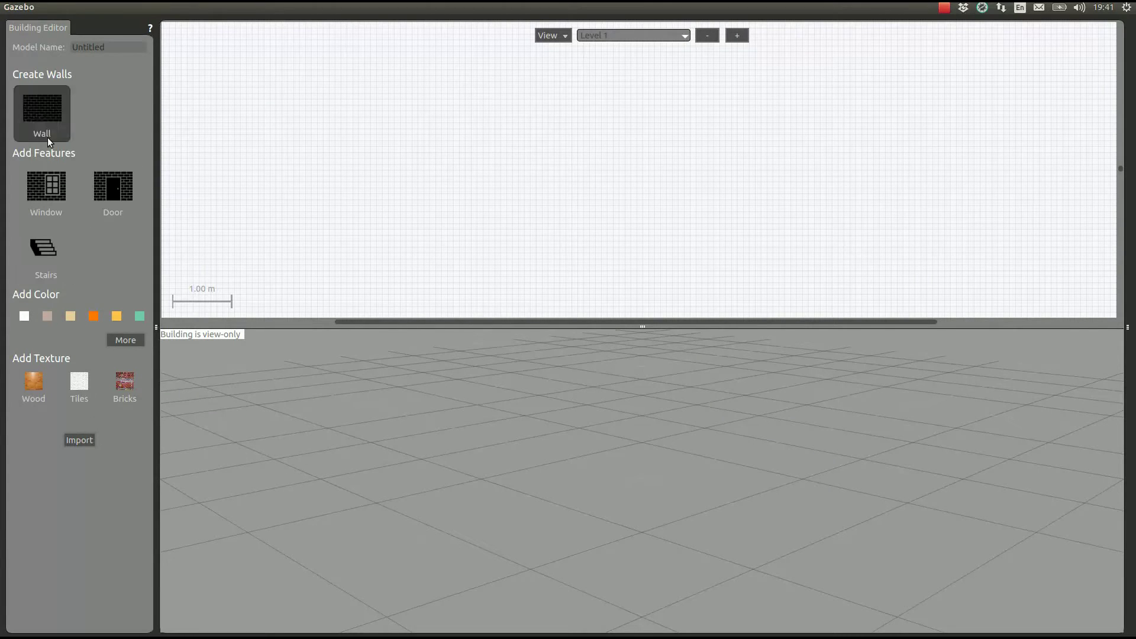
{"action": "scroll", "coordinate": [662, 479], "scroll_direction": "down", "scroll_amount": 5}
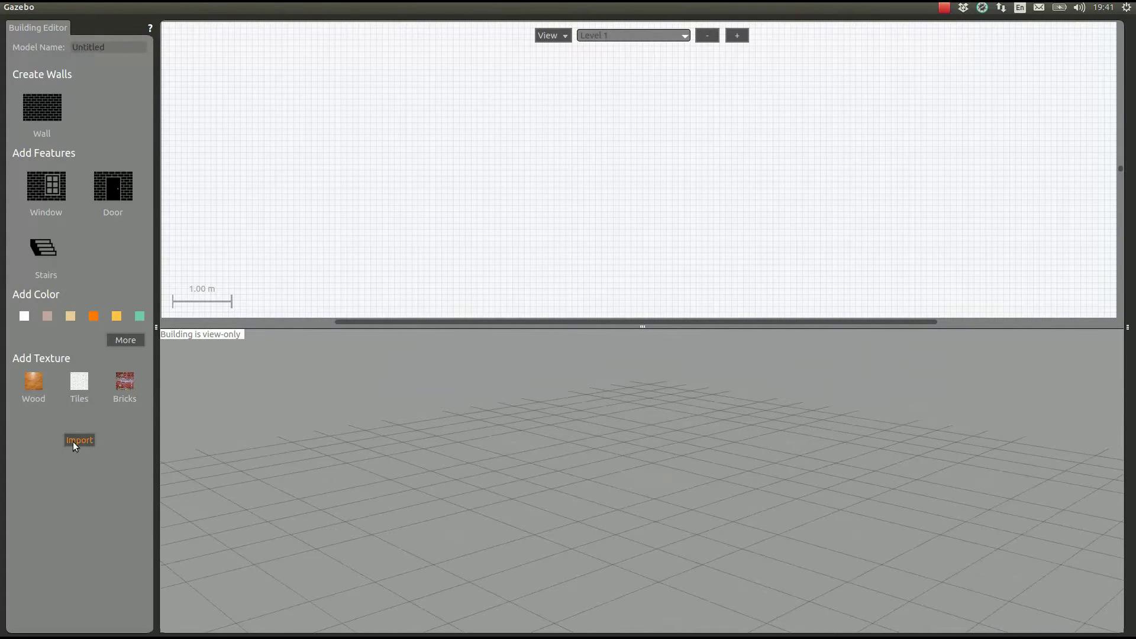
Select floorplan.png from the home folder as the floor plan image to import.
{"action": "left_click", "coordinate": [77, 440]}
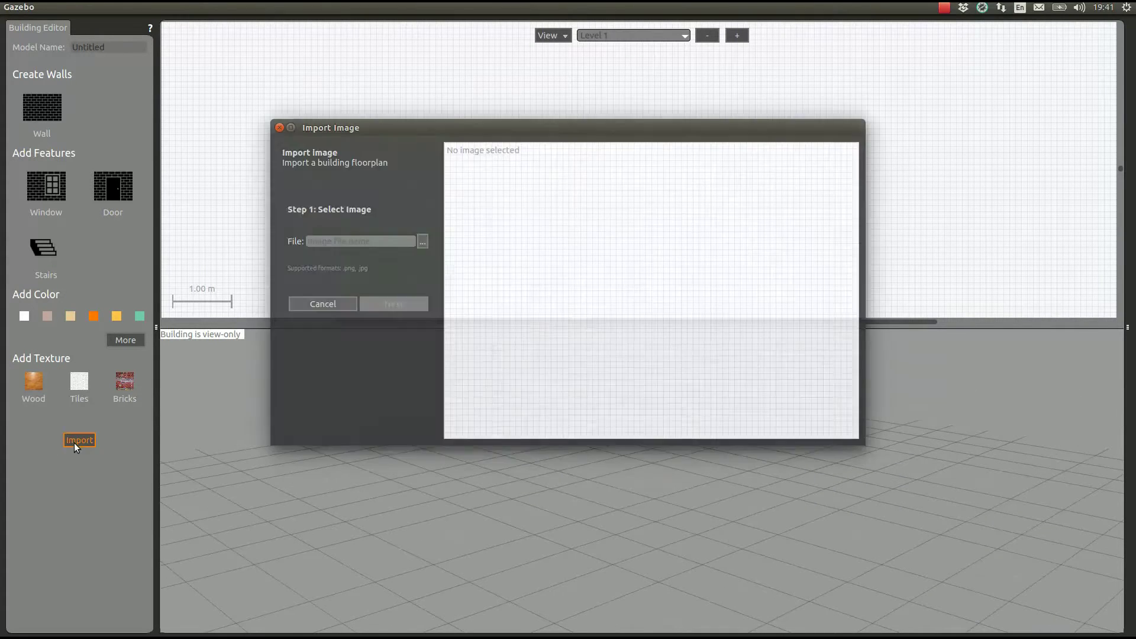
{"action": "left_click", "coordinate": [423, 240]}
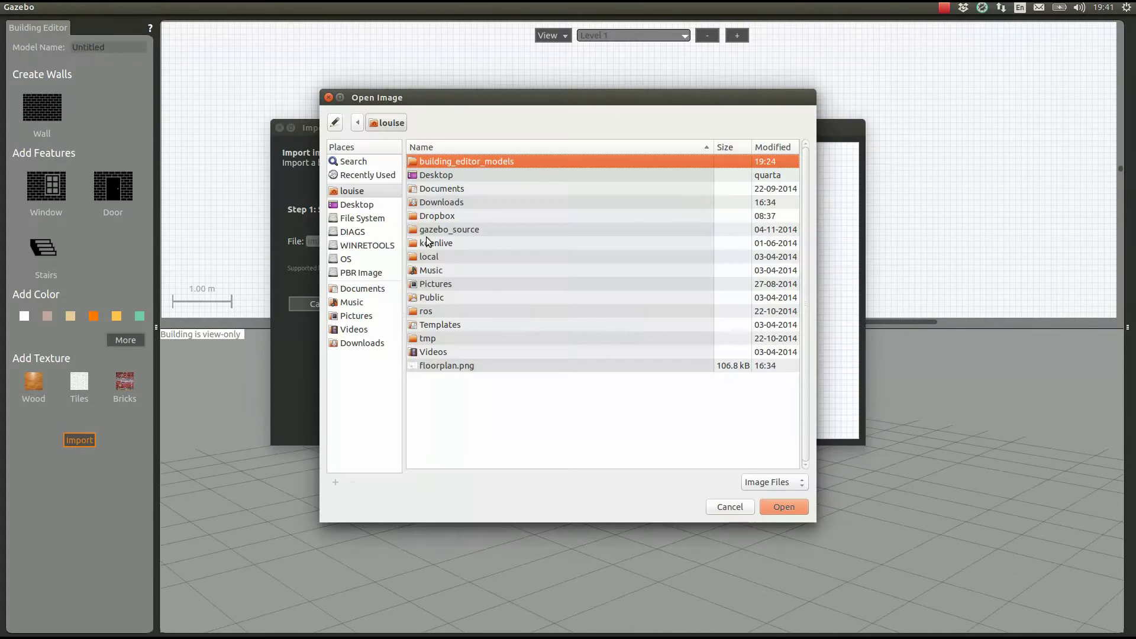
{"action": "double_click", "coordinate": [462, 367]}
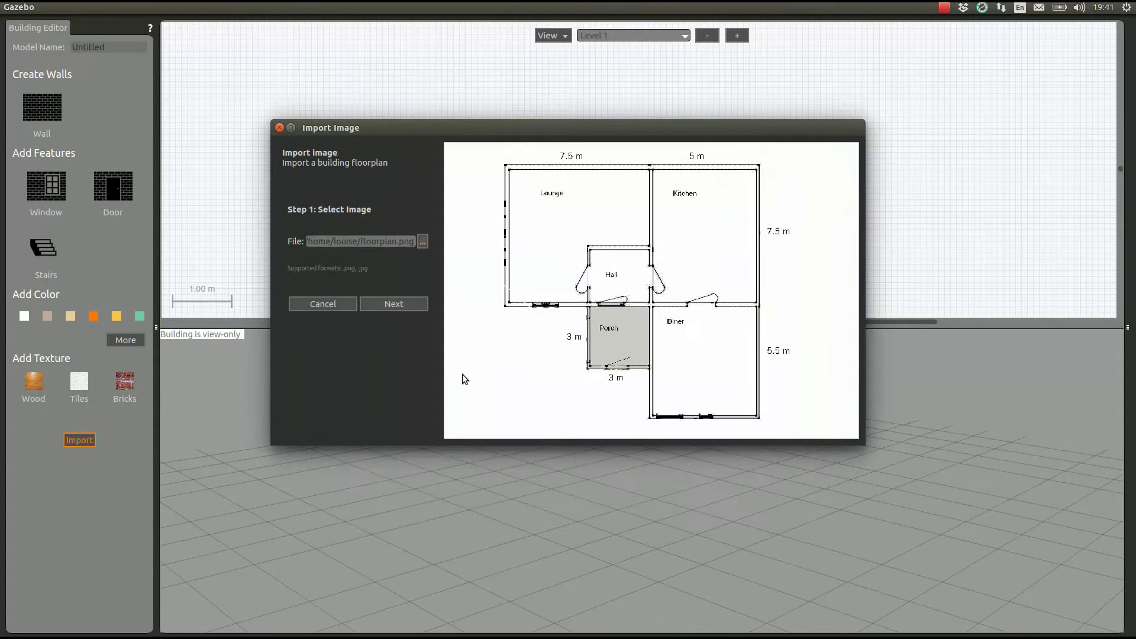
{"action": "left_click", "coordinate": [424, 301]}
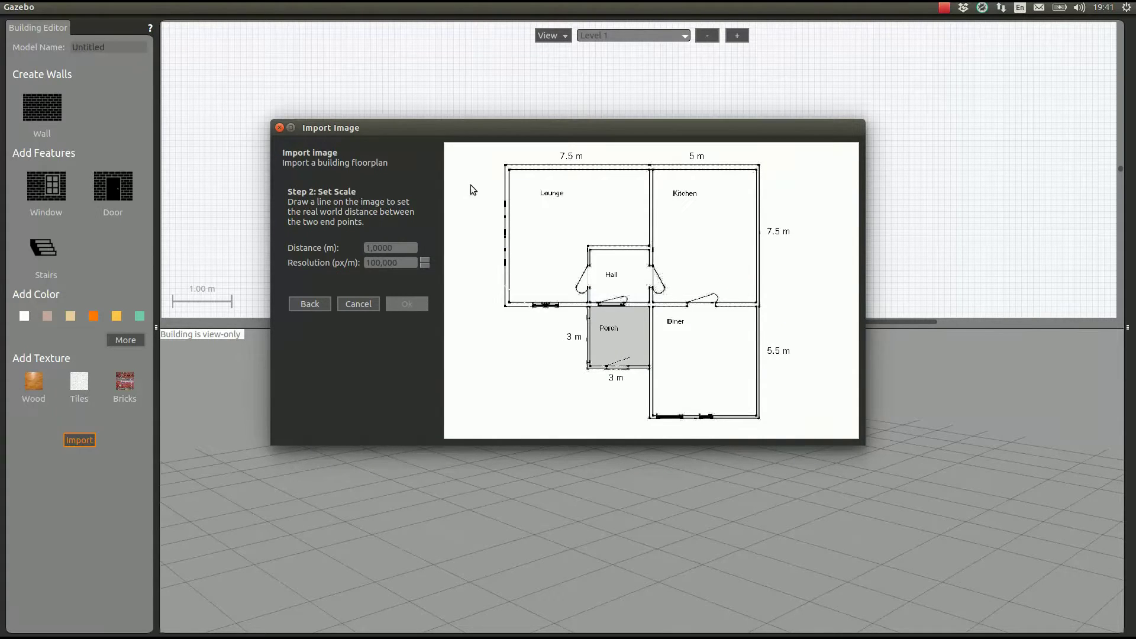
Scale the floor plan by drawing a line along the Lounge's upper wall with a distance of 7.5 m, and finish the import.
{"action": "left_click_drag", "start_coordinate": [507, 170], "coordinate": [651, 175]}
{"action": "type", "text": "7,5"}
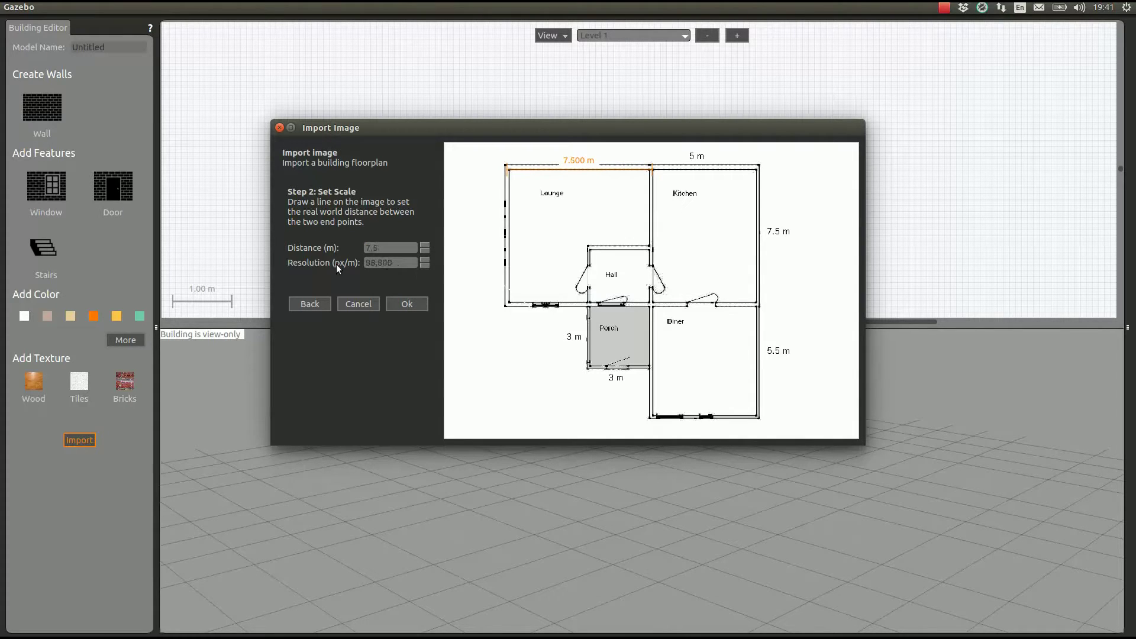
{"action": "left_click", "coordinate": [403, 304]}
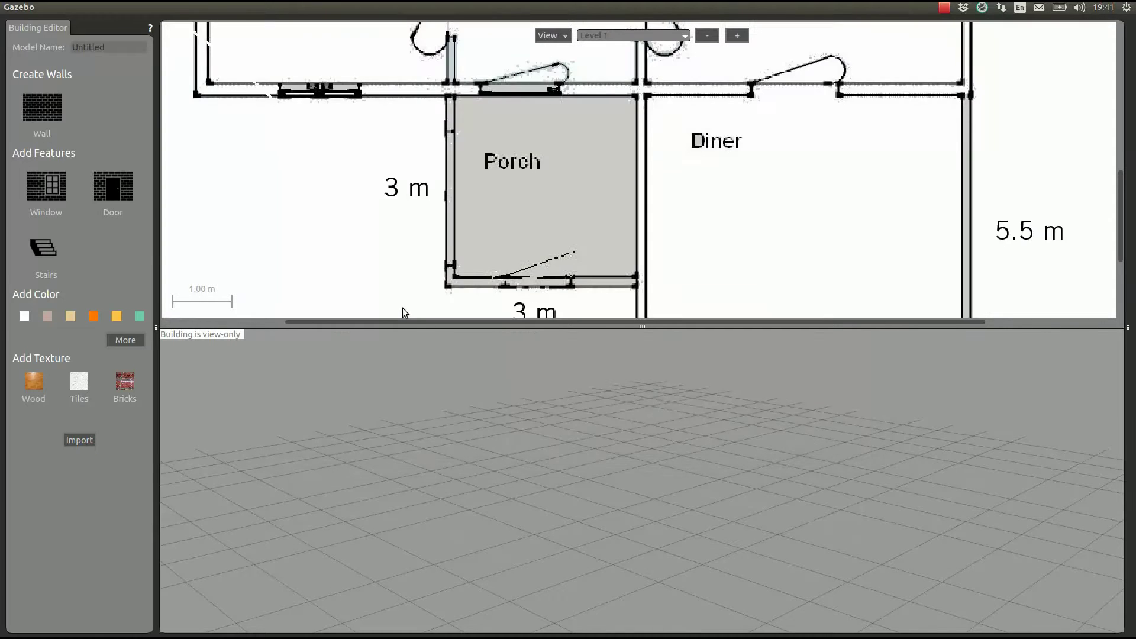
Draw a wall along the plan's upper edge, from the Lounge's outer corner to the Kitchen's outer corner.
{"action": "scroll", "coordinate": [572, 193], "scroll_direction": "down", "scroll_amount": 5}
{"action": "scroll", "coordinate": [603, 78], "scroll_direction": "up", "scroll_amount": 3}
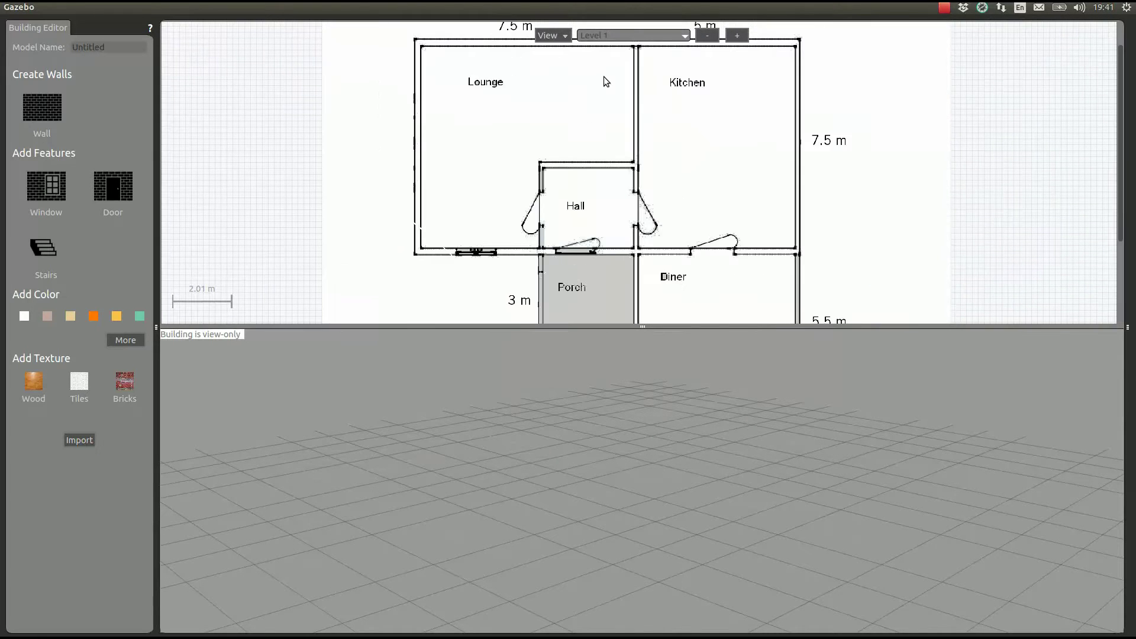
{"action": "scroll", "coordinate": [616, 79], "scroll_direction": "up", "scroll_amount": 3}
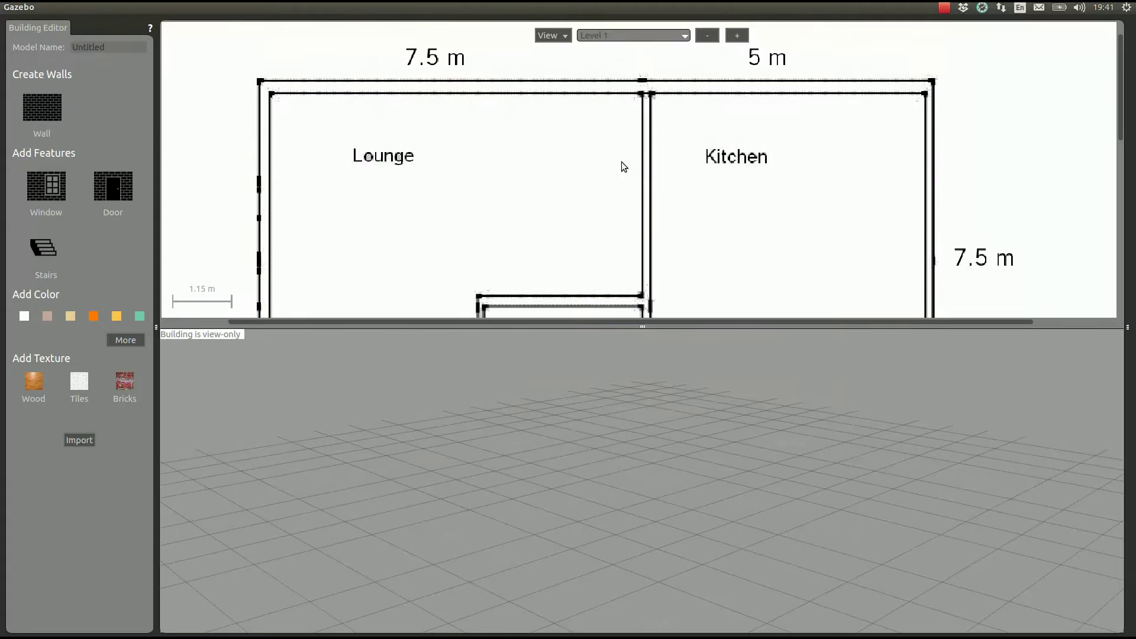
{"action": "left_click", "coordinate": [34, 114]}
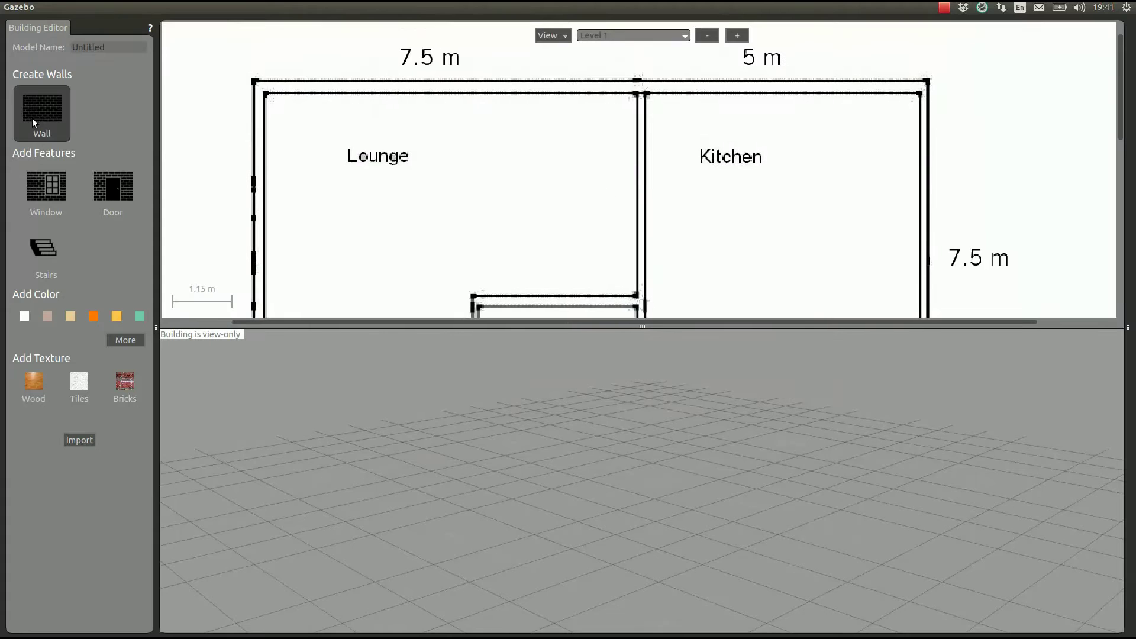
{"action": "left_click", "coordinate": [258, 84]}
{"action": "left_click", "coordinate": [928, 87]}
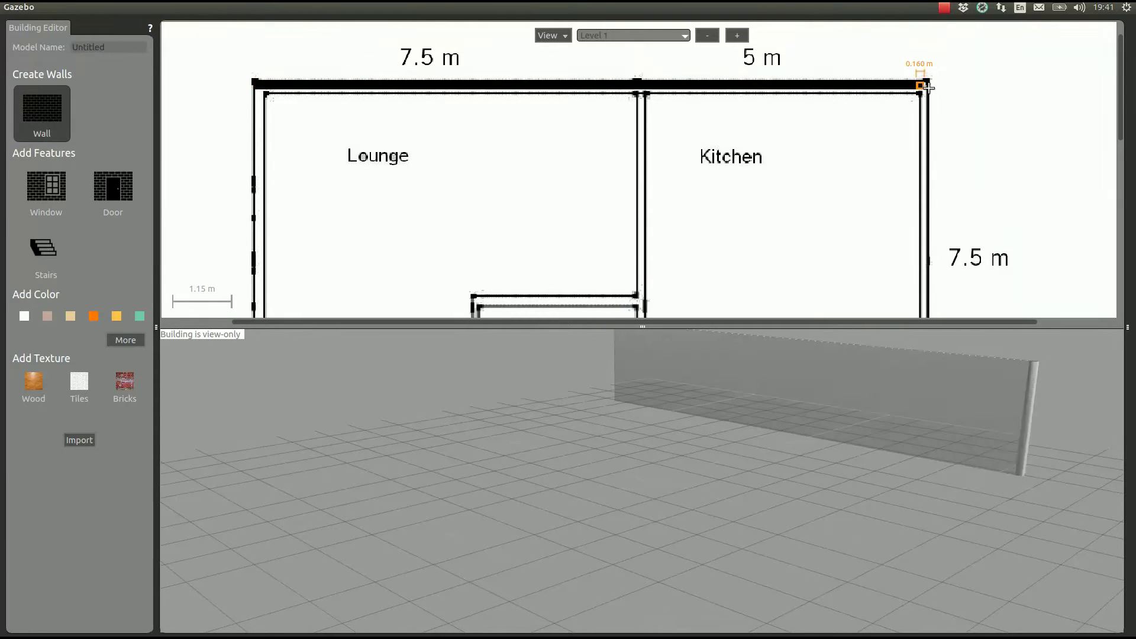
Continue the wall chain down the Kitchen and Diner, around the Diner and along the Lounge's lower and outer sides to the starting corner.
{"action": "scroll", "coordinate": [920, 205], "scroll_direction": "down", "scroll_amount": 5}
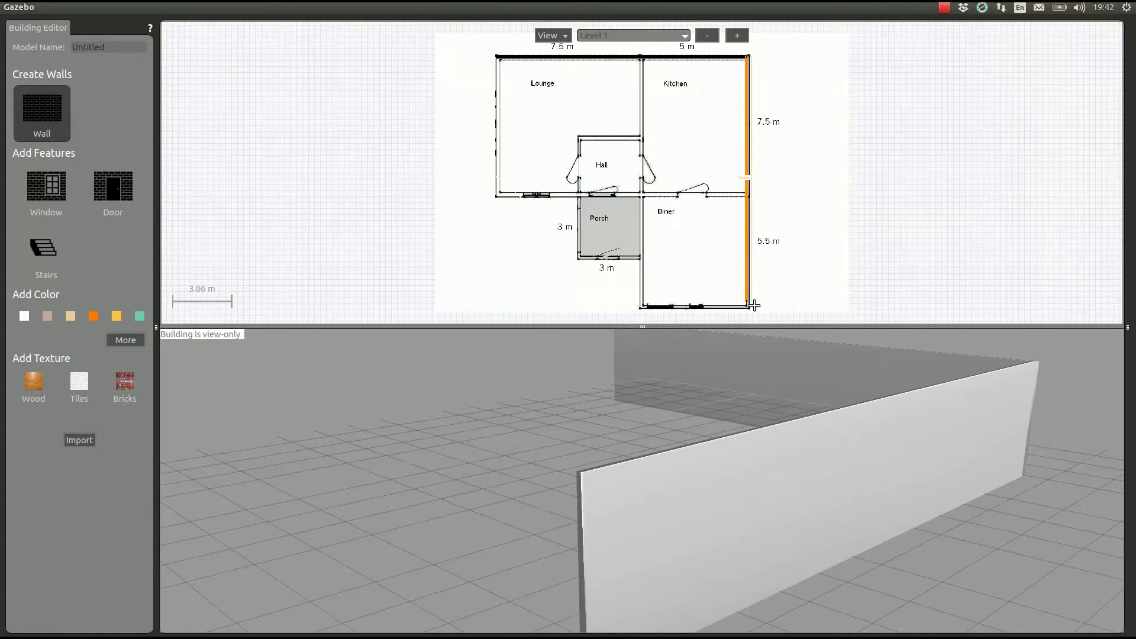
{"action": "left_click", "coordinate": [749, 306]}
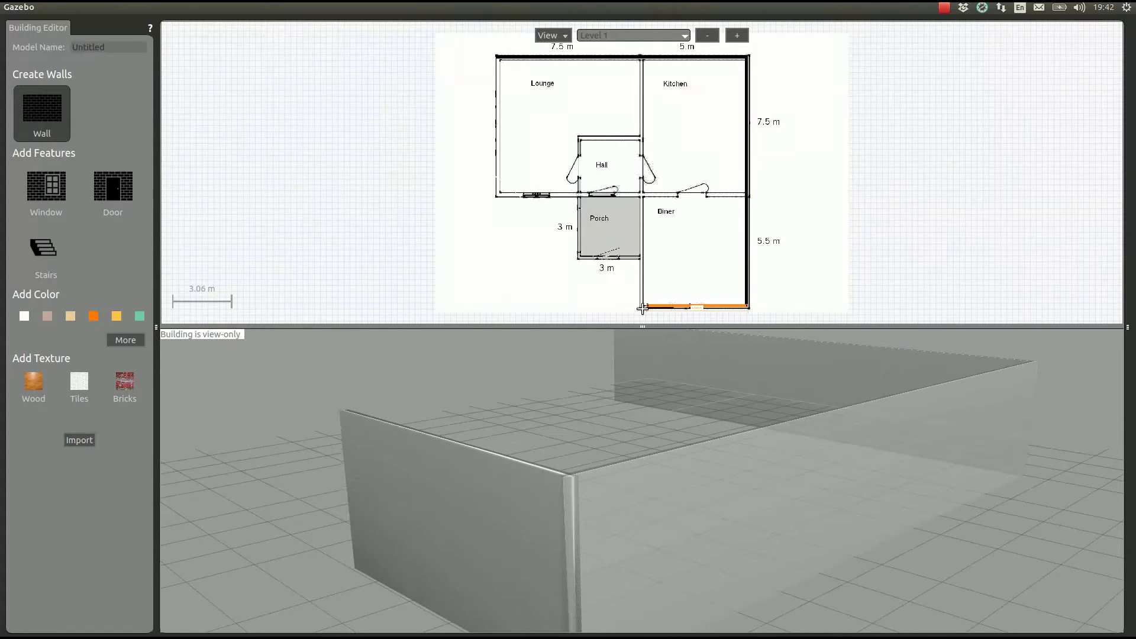
{"action": "left_click", "coordinate": [642, 308]}
{"action": "left_click", "coordinate": [642, 196]}
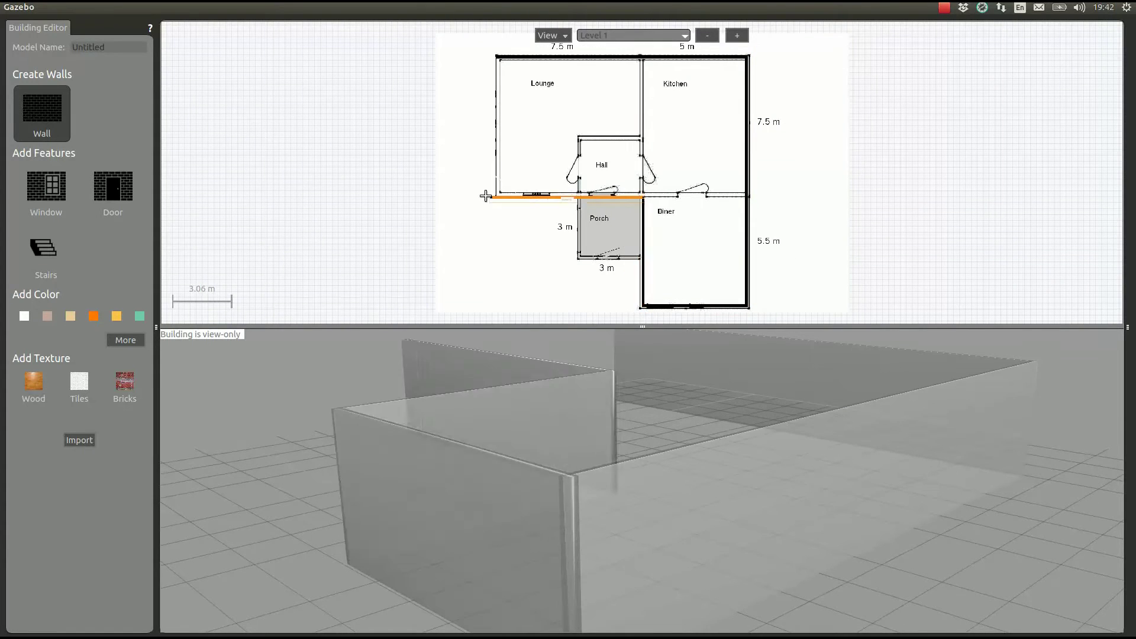
{"action": "left_click", "coordinate": [496, 196]}
{"action": "left_click", "coordinate": [496, 58]}
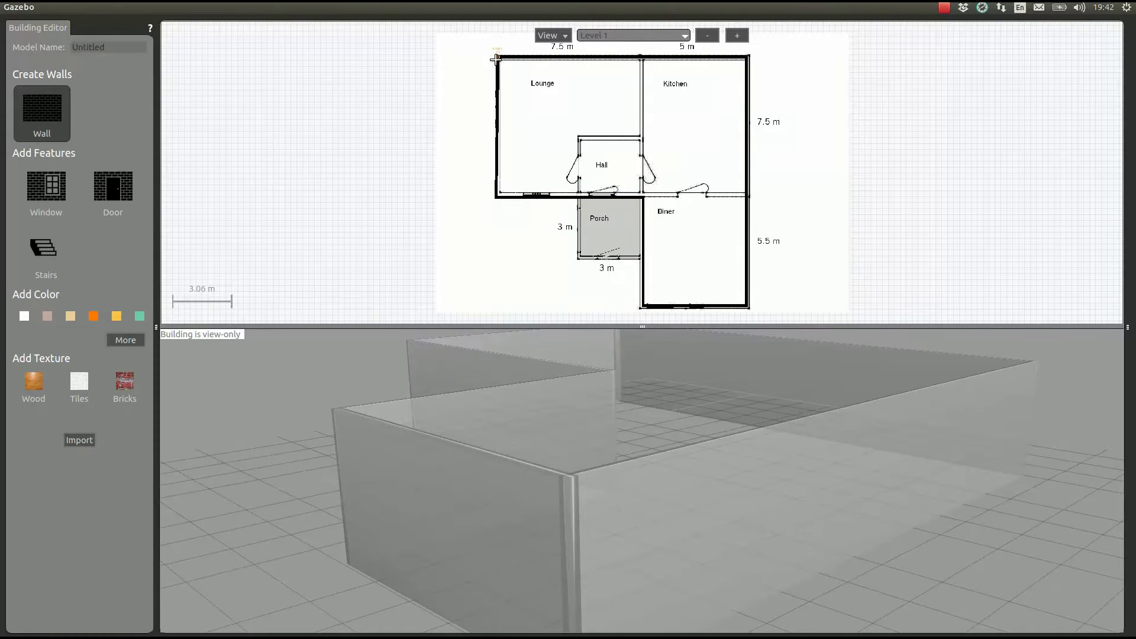
{"action": "key", "text": "Escape"}
Draw the inner walls separating the Lounge and Hall from the Kitchen, and the Kitchen from the Diner.
{"action": "left_click", "coordinate": [639, 57]}
{"action": "left_click", "coordinate": [641, 196]}
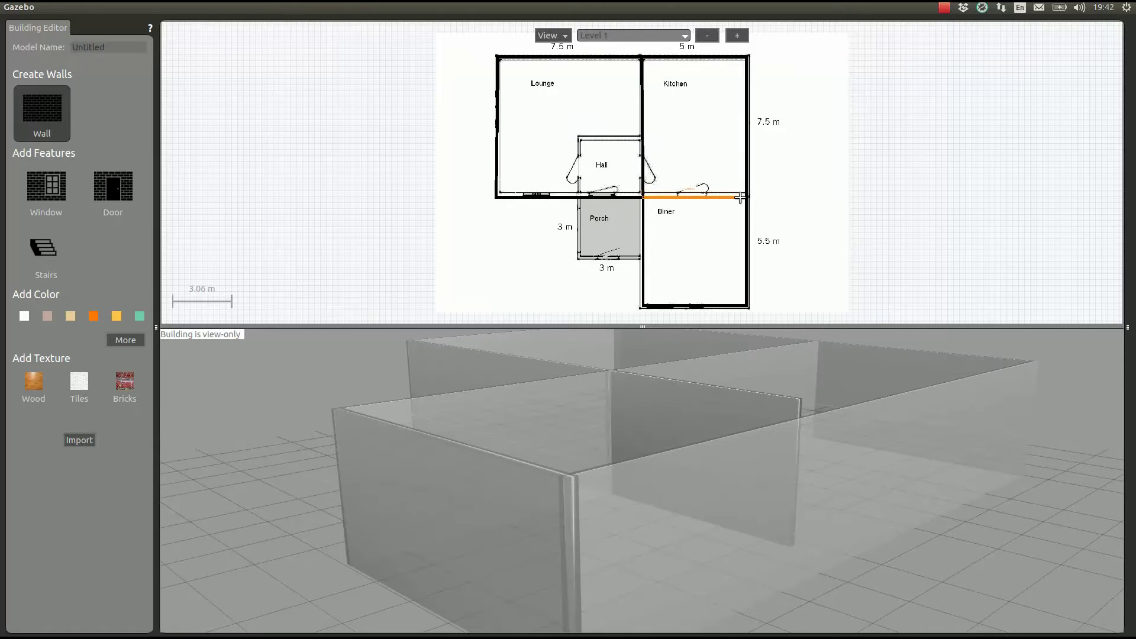
{"action": "left_click", "coordinate": [748, 196]}
{"action": "key", "text": "Escape"}
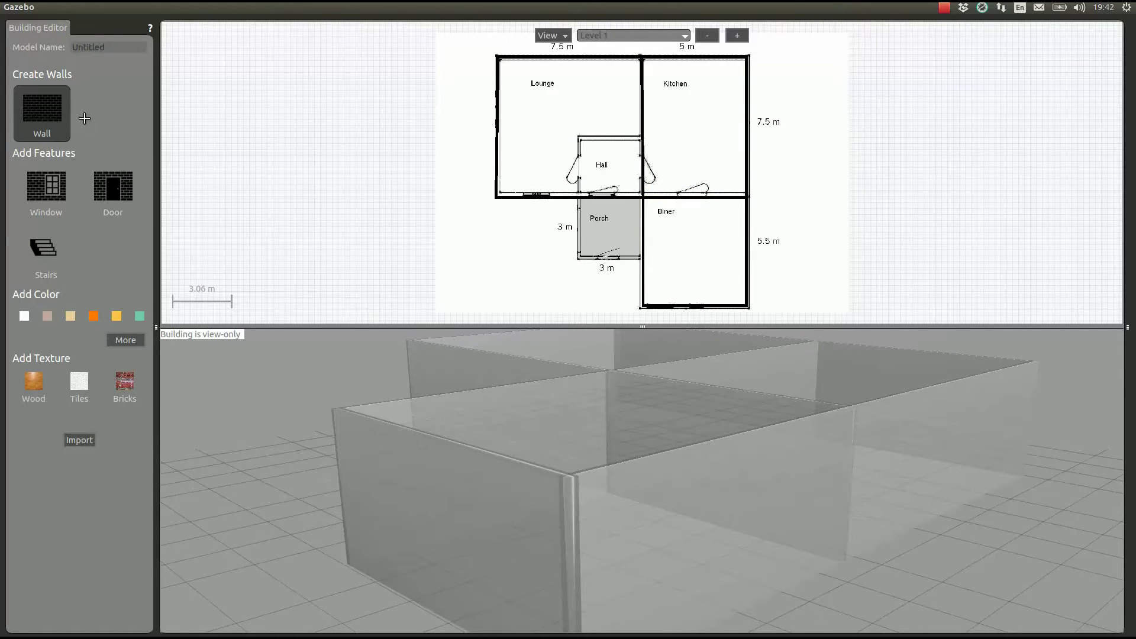
Trace the Hall and Porch walls as one chain from the Kitchen wall around to the Diner wall.
{"action": "left_click", "coordinate": [642, 137]}
{"action": "left_click", "coordinate": [580, 138]}
{"action": "left_click", "coordinate": [577, 256]}
{"action": "left_click", "coordinate": [642, 256]}
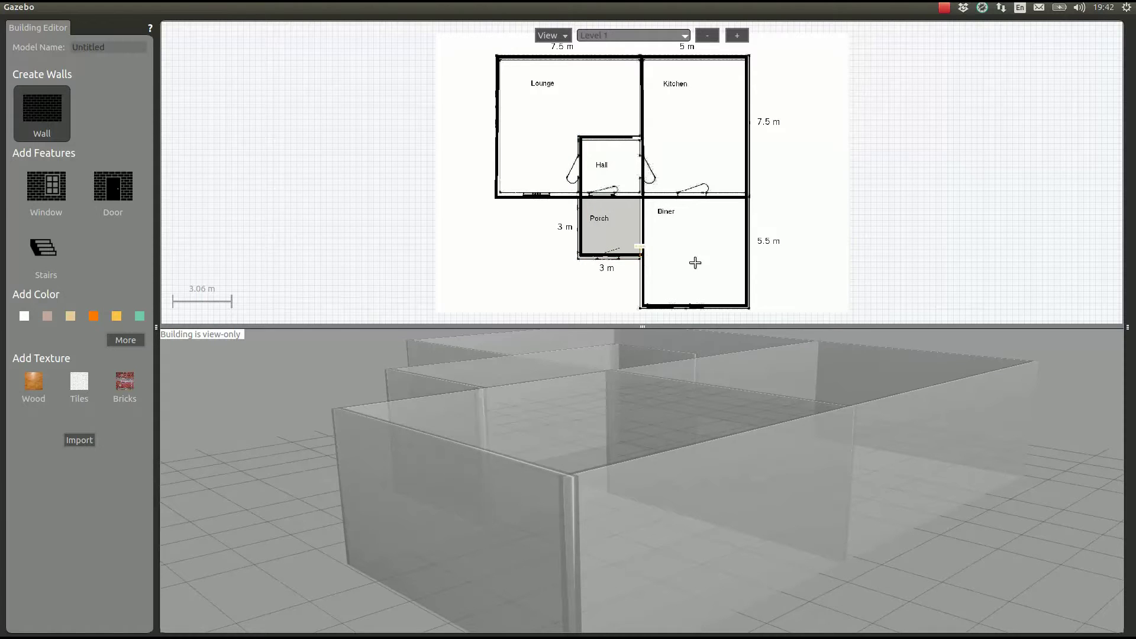
{"action": "key", "text": "Escape"}
Place a door in the wall between the Hall and the Porch and widen it to match the plan's opening.
{"action": "mouse_move", "coordinate": [571, 463]}
{"action": "middle_mouse_down"}
{"action": "mouse_move", "coordinate": [768, 491]}
{"action": "mouse_move", "coordinate": [750, 502]}
{"action": "mouse_move", "coordinate": [659, 439]}
{"action": "mouse_move", "coordinate": [585, 506]}
{"action": "middle_mouse_up"}
{"action": "scroll", "coordinate": [591, 495], "scroll_direction": "up", "scroll_amount": 5}
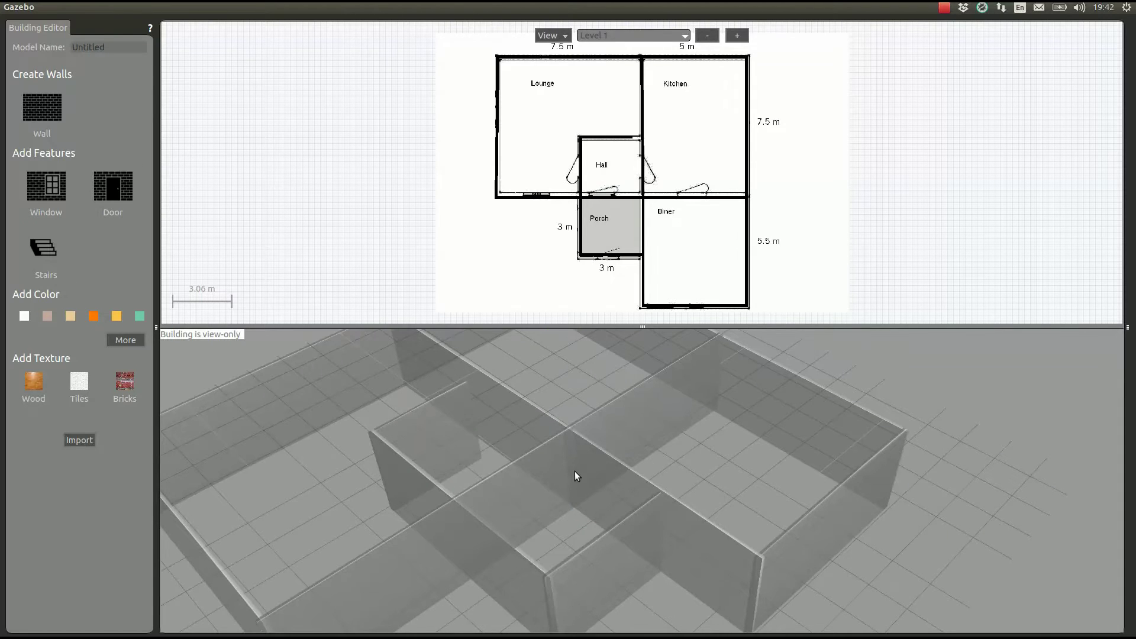
{"action": "middle_click_drag", "start_coordinate": [574, 471], "coordinate": [497, 396]}
{"action": "scroll", "coordinate": [470, 466], "scroll_direction": "up", "scroll_amount": 3}
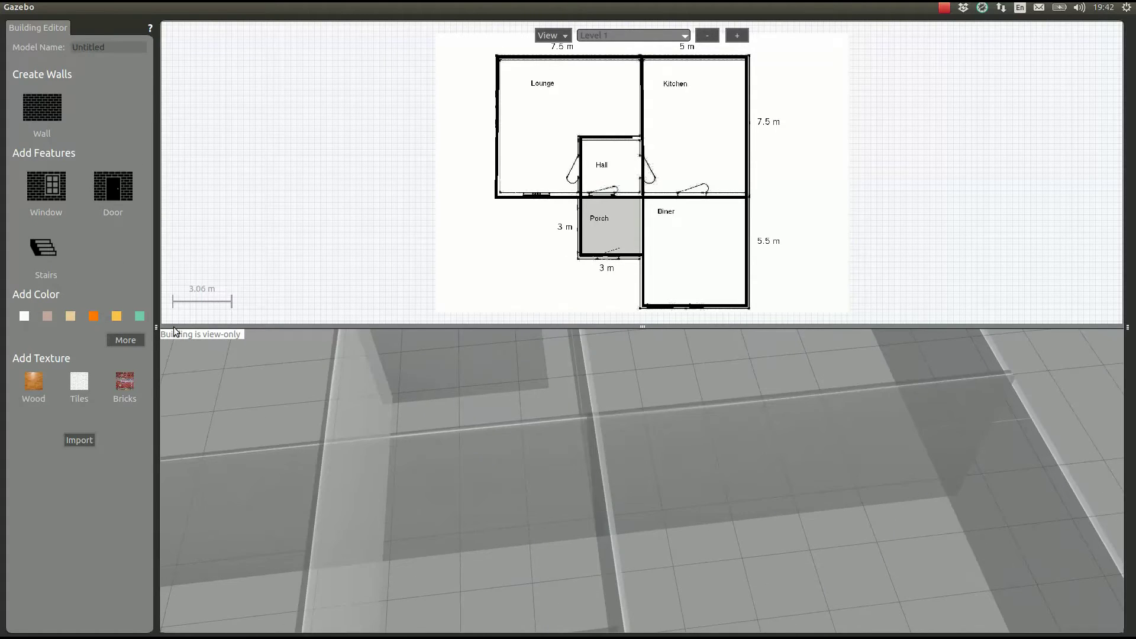
{"action": "scroll", "coordinate": [607, 171], "scroll_direction": "up", "scroll_amount": 5}
{"action": "left_click", "coordinate": [113, 188]}
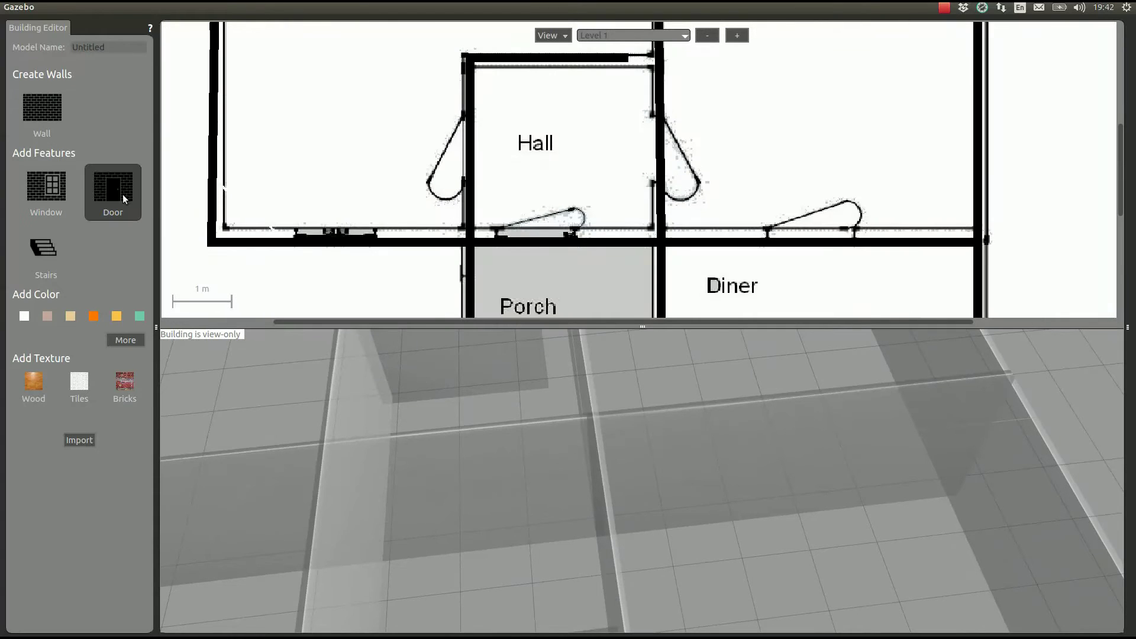
{"action": "left_click", "coordinate": [523, 242]}
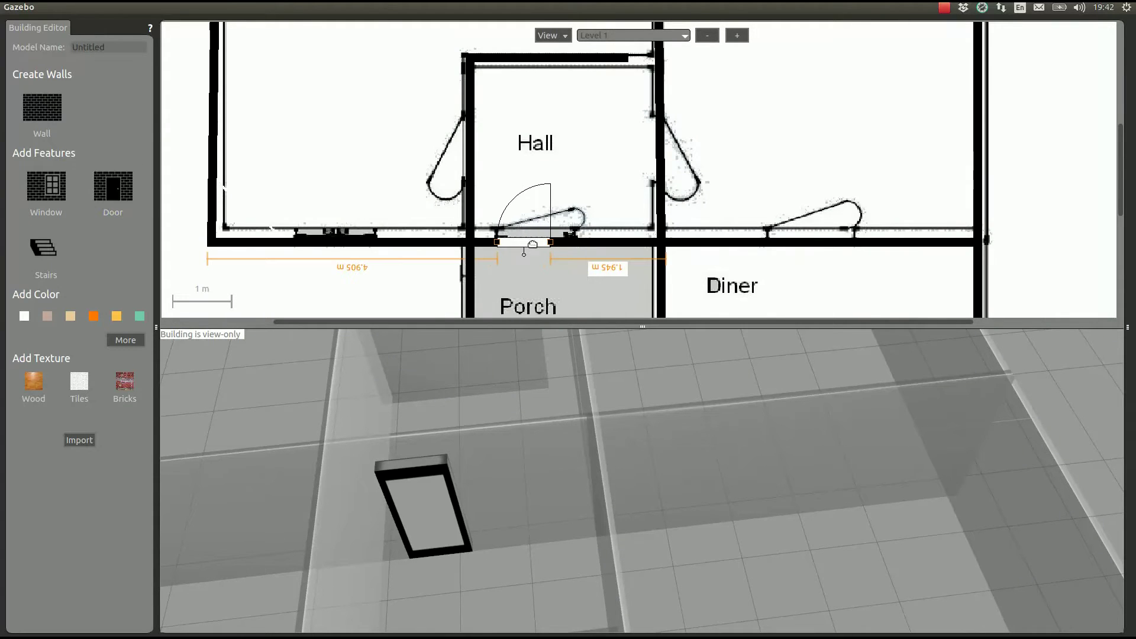
{"action": "left_click_drag", "start_coordinate": [550, 241], "coordinate": [574, 241]}
{"action": "left_click", "coordinate": [597, 213]}
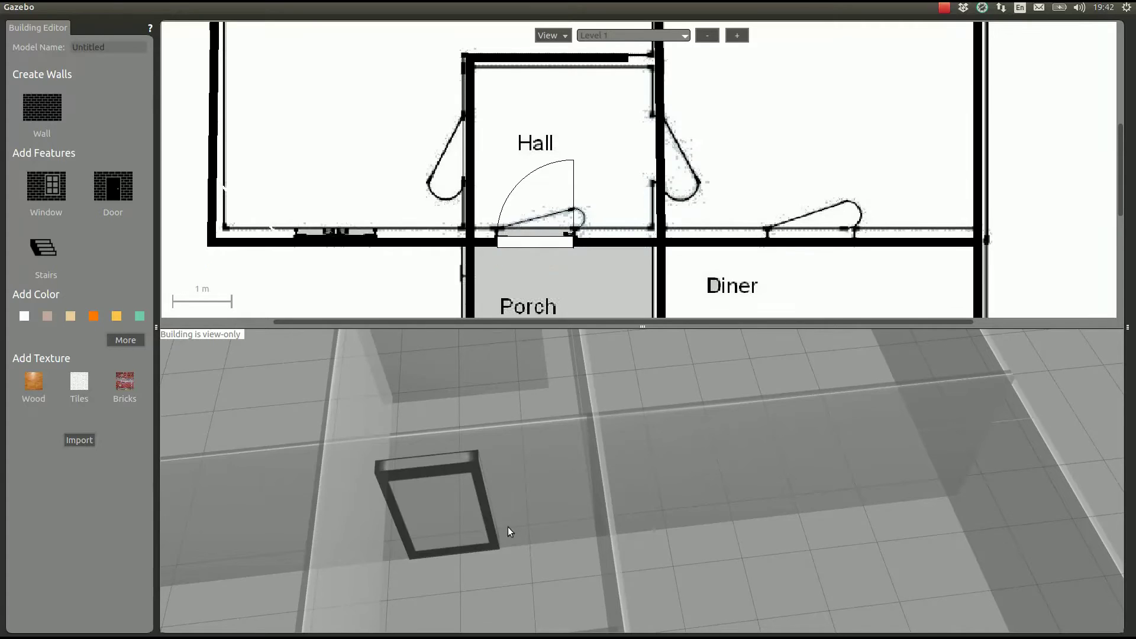
Add doors between the Lounge and Hall, between the Hall and Kitchen, and between the Kitchen and Diner.
{"action": "middle_click_drag", "start_coordinate": [515, 527], "coordinate": [746, 482]}
{"action": "left_click", "coordinate": [107, 204]}
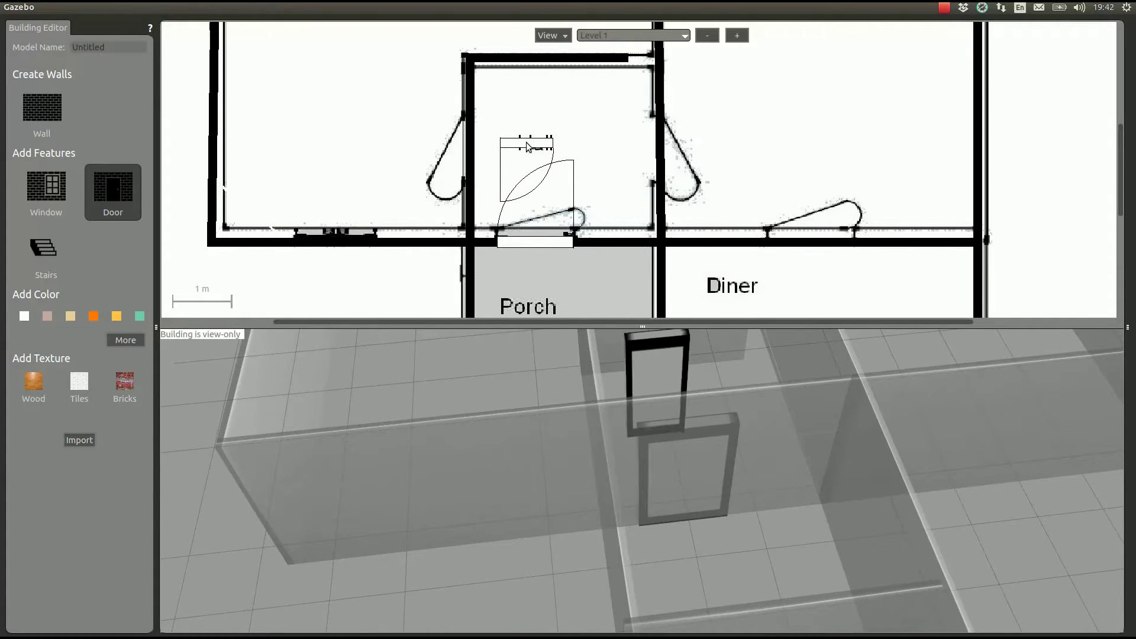
{"action": "left_click", "coordinate": [470, 146]}
{"action": "left_click", "coordinate": [113, 193]}
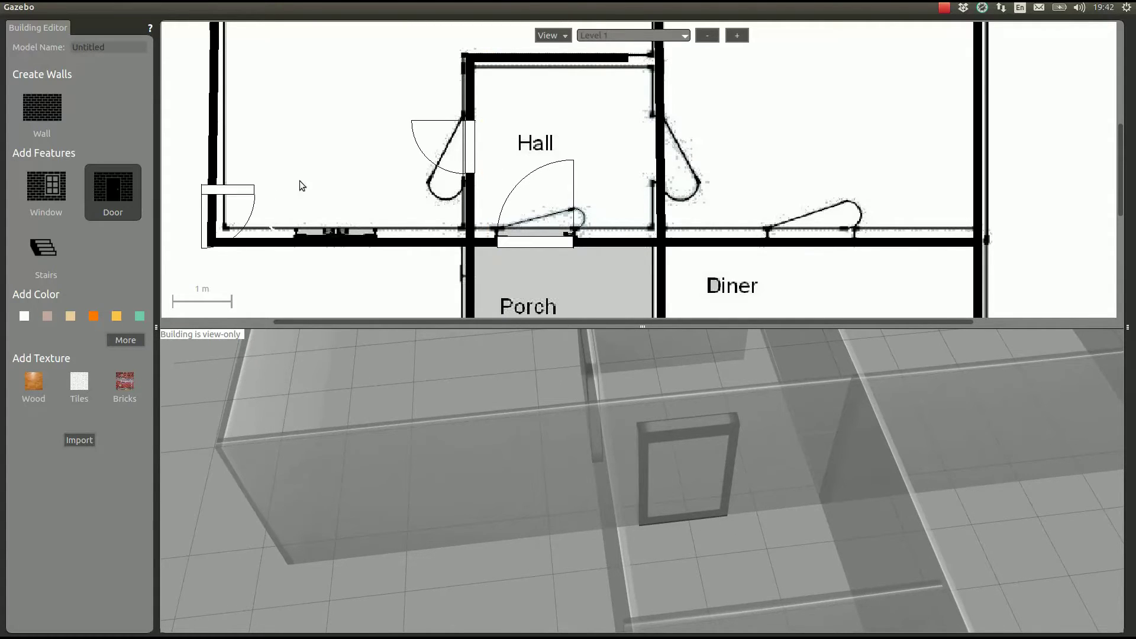
{"action": "left_click", "coordinate": [658, 148]}
{"action": "left_click", "coordinate": [129, 198]}
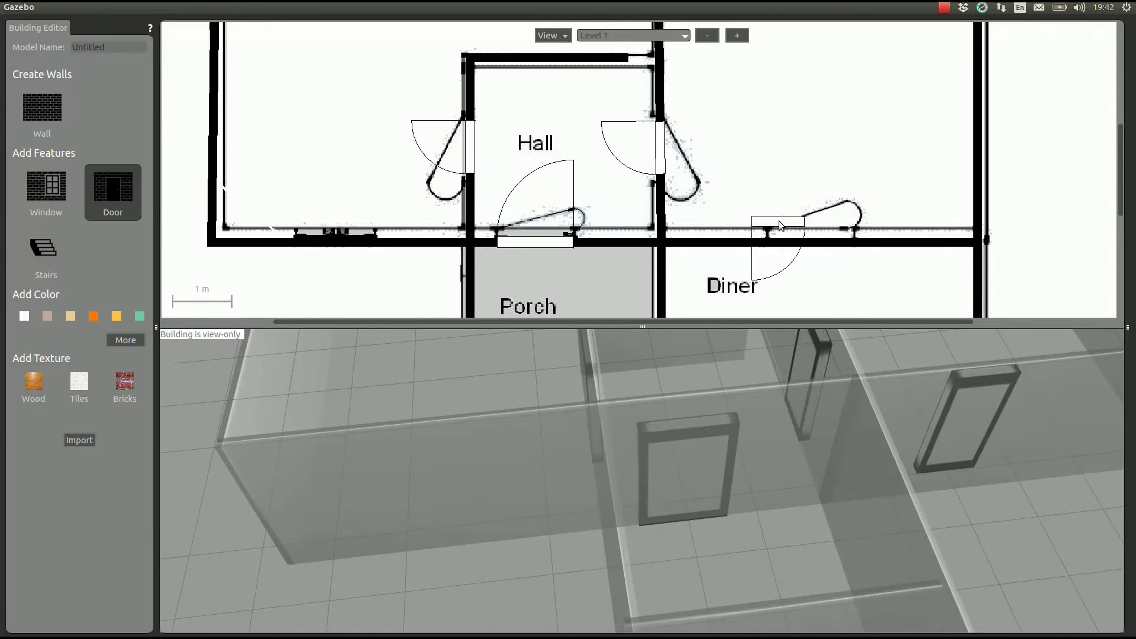
{"action": "left_click", "coordinate": [802, 247]}
Hide the drawn building items to reveal the plan, and place a window in the Lounge's lower wall, widened to match the plan.
{"action": "scroll", "coordinate": [750, 266], "scroll_direction": "down", "scroll_amount": 3}
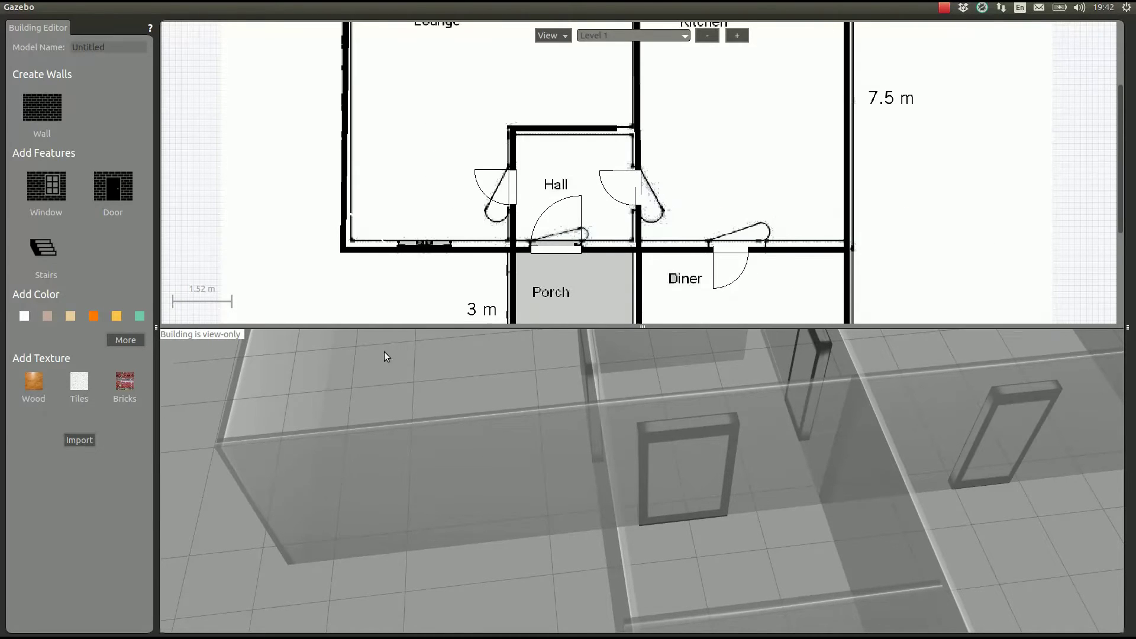
{"action": "scroll", "coordinate": [388, 294], "scroll_direction": "up", "scroll_amount": 3}
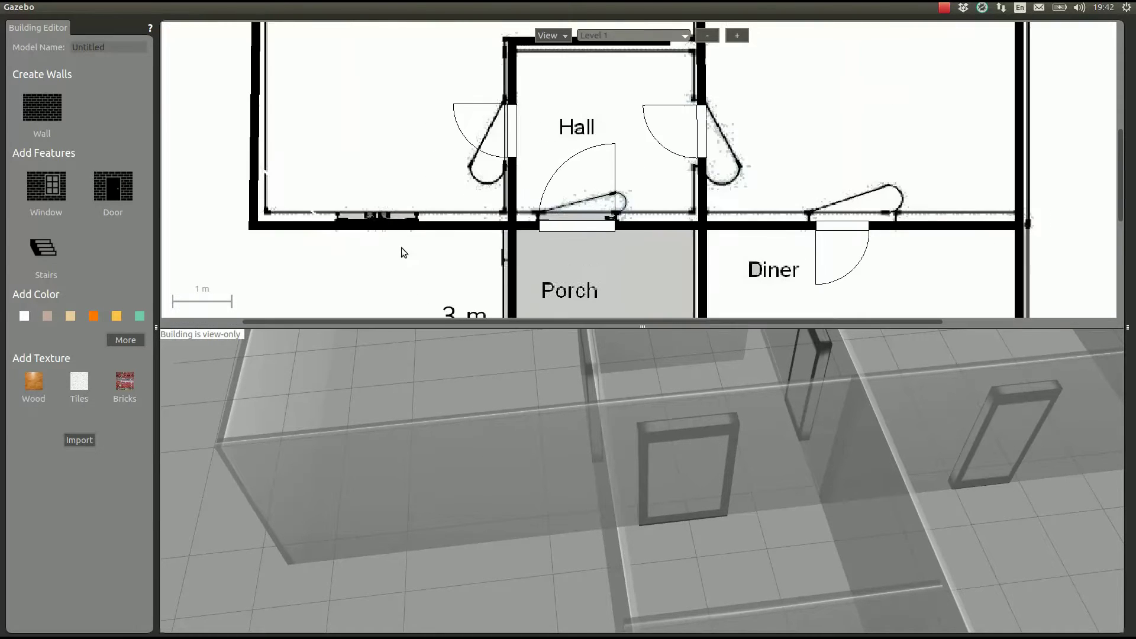
{"action": "left_click", "coordinate": [566, 36]}
{"action": "left_click", "coordinate": [559, 62]}
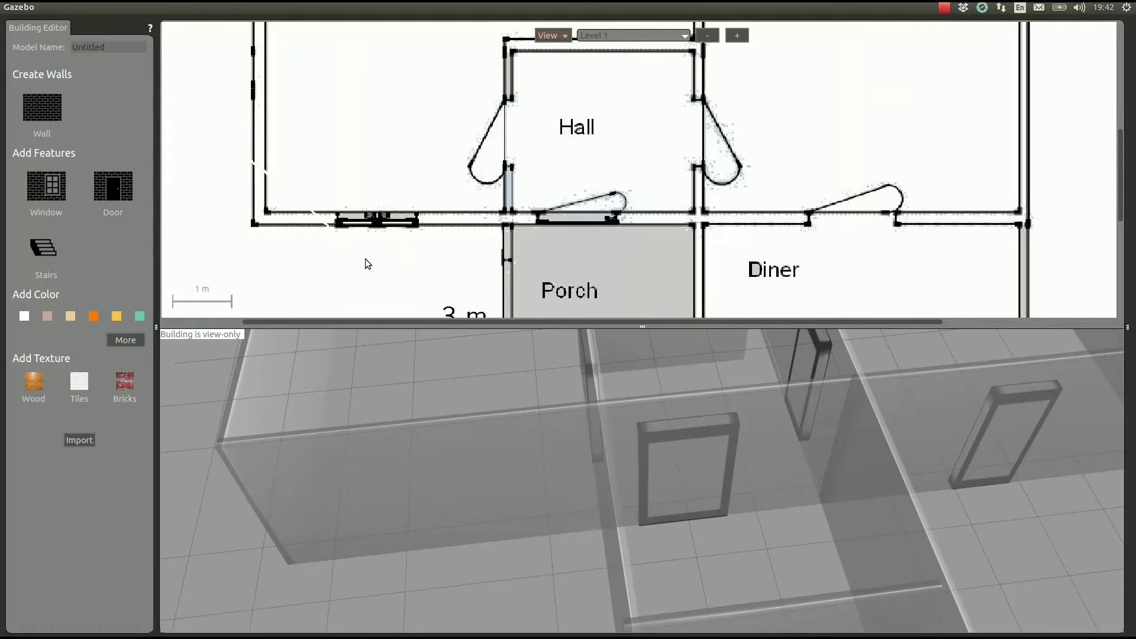
{"action": "left_click", "coordinate": [46, 201]}
{"action": "left_click", "coordinate": [360, 226]}
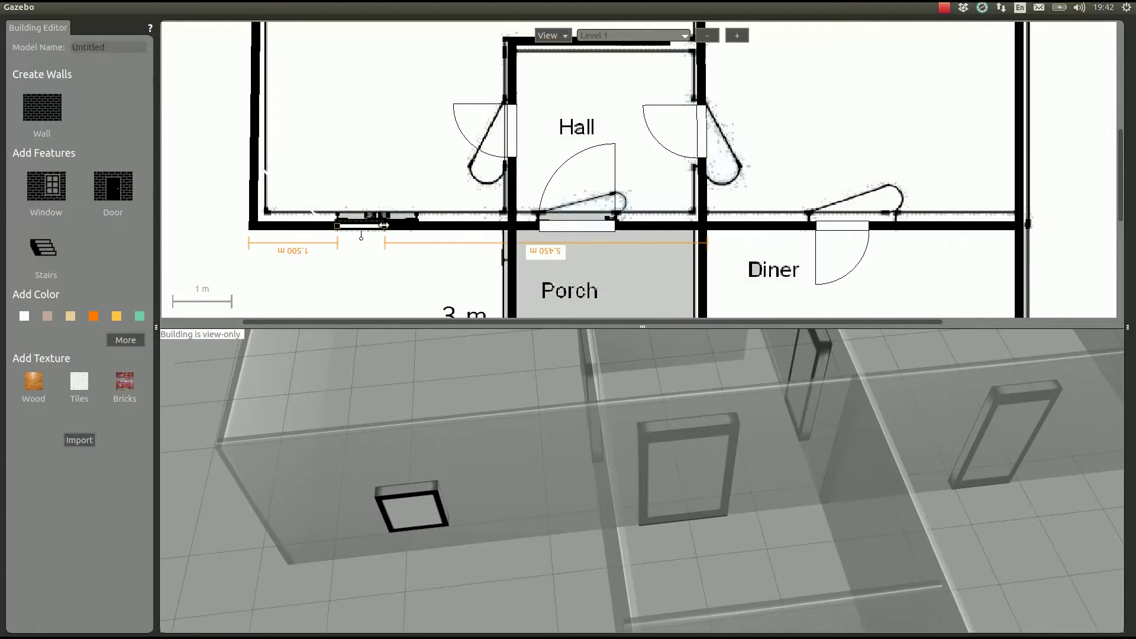
{"action": "left_click_drag", "start_coordinate": [384, 226], "coordinate": [418, 225]}
Add a door to the Porch's outer wall and a window to the Diner's lower wall at the plan's wider window mark.
{"action": "scroll", "coordinate": [630, 271], "scroll_direction": "down", "scroll_amount": 3}
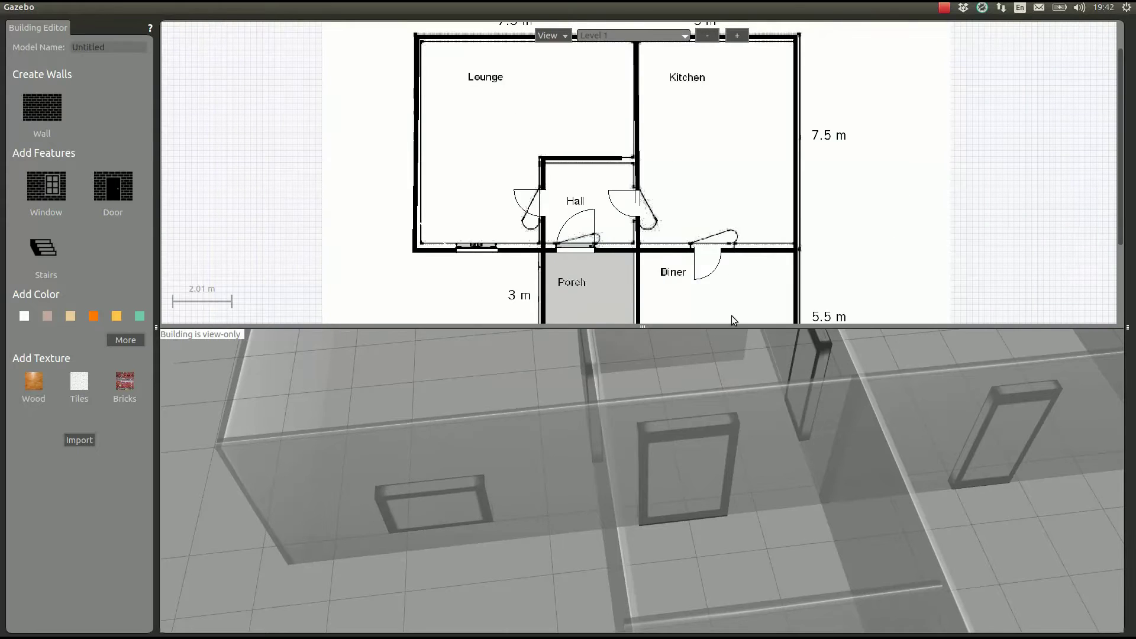
{"action": "middle_click_drag", "start_coordinate": [732, 315], "coordinate": [710, 213]}
{"action": "left_click", "coordinate": [112, 192]}
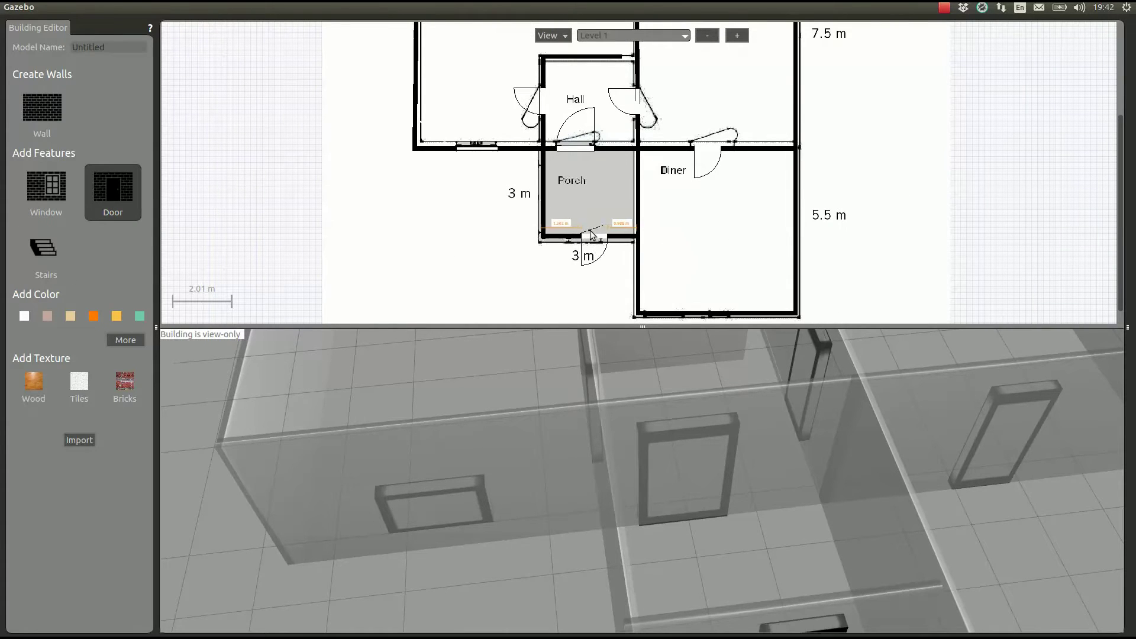
{"action": "left_click", "coordinate": [591, 235]}
{"action": "left_click", "coordinate": [66, 197]}
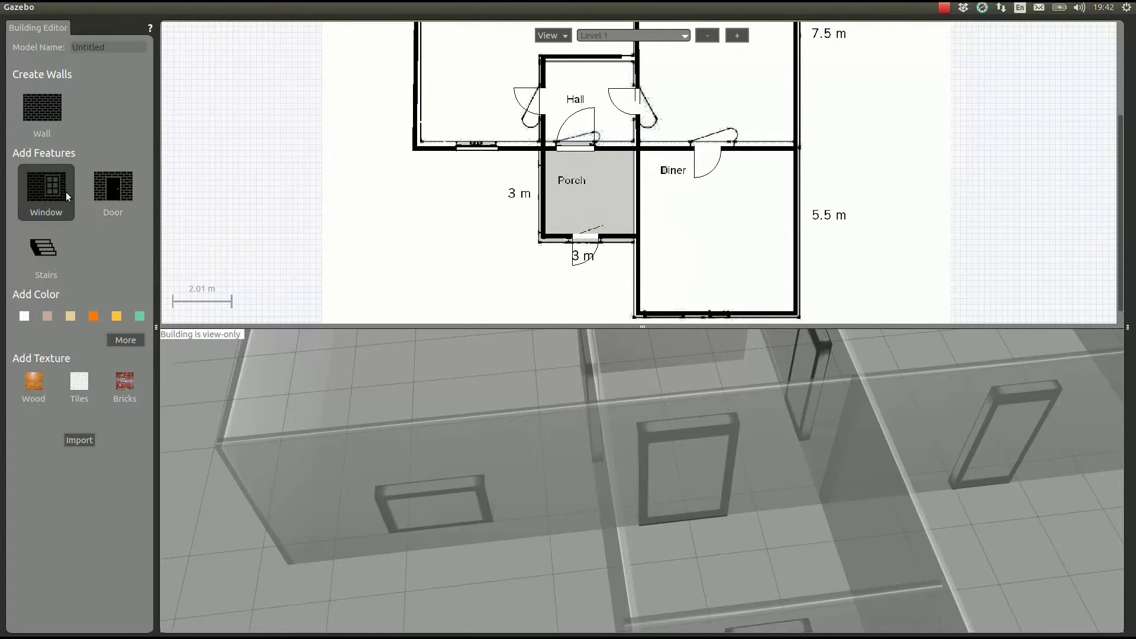
{"action": "left_click", "coordinate": [668, 315]}
{"action": "scroll", "coordinate": [726, 482], "scroll_direction": "down", "scroll_amount": 3}
{"action": "middle_click_drag", "start_coordinate": [725, 524], "coordinate": [790, 472]}
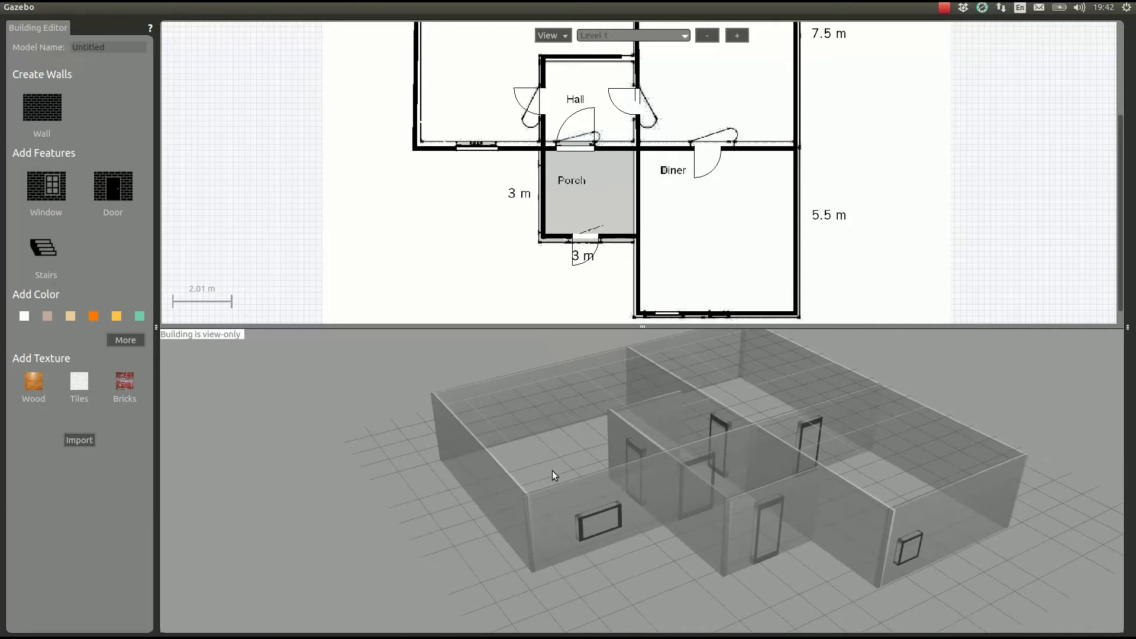
Shift the Lounge window along its lower wall until it is about 1.81 m from the outer left corner.
{"action": "scroll", "coordinate": [598, 550], "scroll_direction": "up", "scroll_amount": 5}
{"action": "scroll", "coordinate": [456, 161], "scroll_direction": "up", "scroll_amount": 5}
{"action": "middle_click_drag", "start_coordinate": [396, 158], "coordinate": [490, 196]}
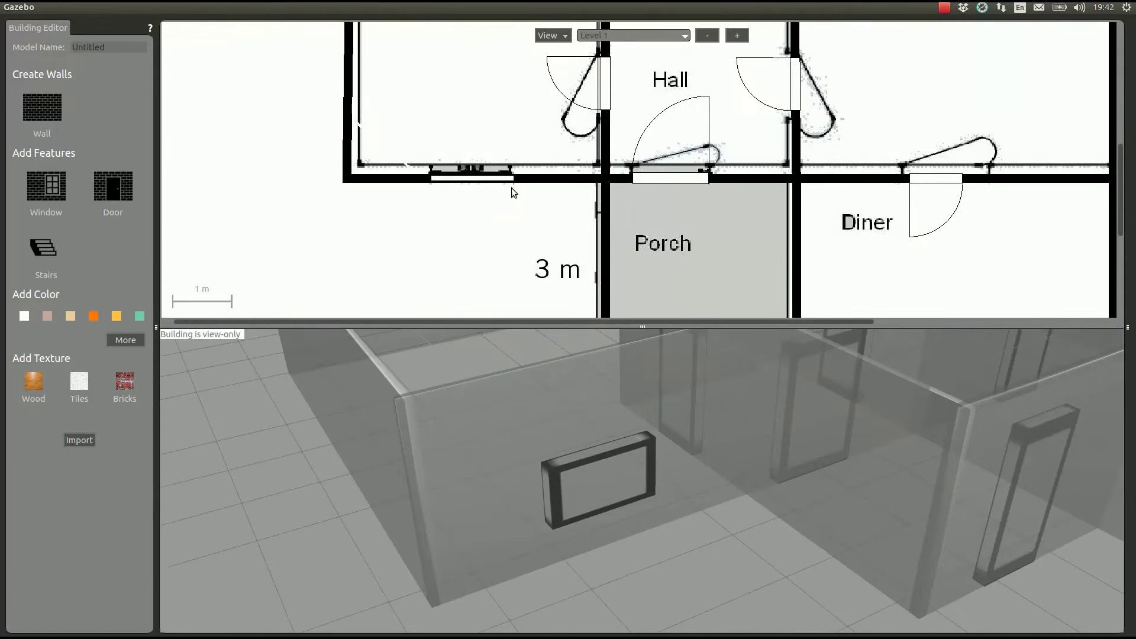
{"action": "left_click", "coordinate": [502, 178]}
{"action": "left_click_drag", "start_coordinate": [472, 178], "coordinate": [490, 178]}
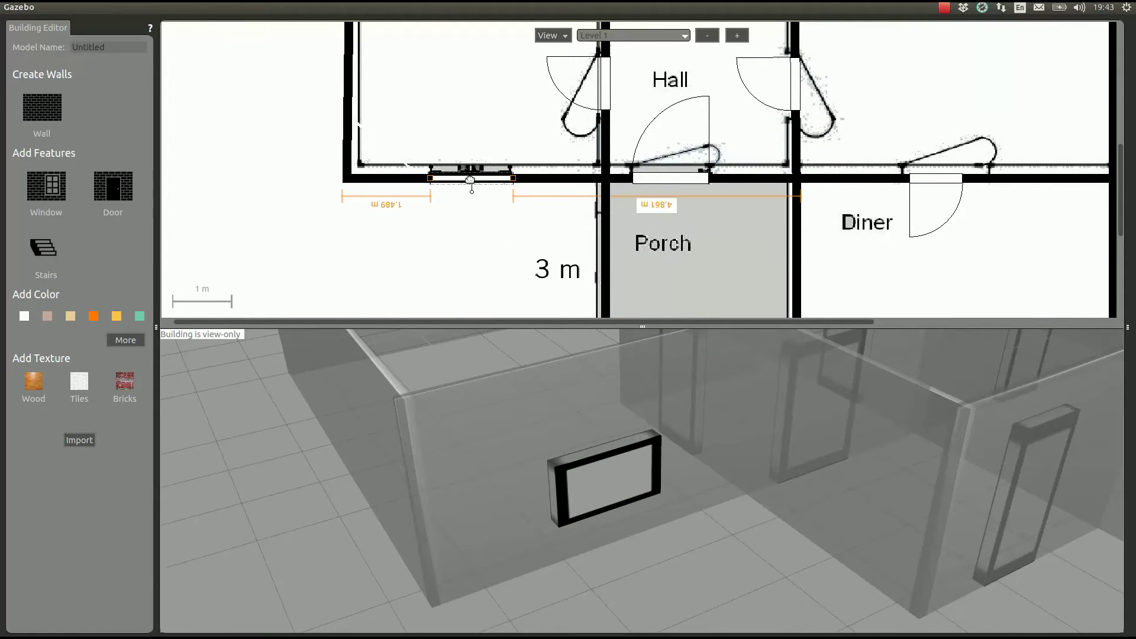
Set the Lounge window's height to 1 m and its elevation to 1 m.
{"action": "double_click", "coordinate": [490, 177]}
{"action": "left_click_drag", "start_coordinate": [655, 187], "coordinate": [955, 386]}
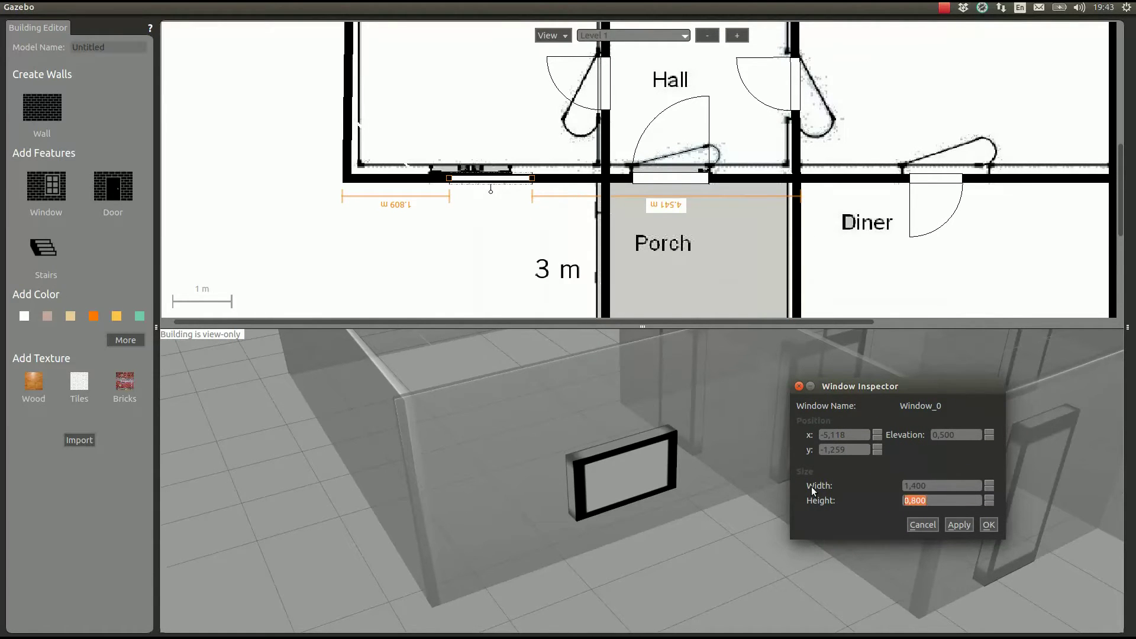
{"action": "left_click", "coordinate": [958, 525]}
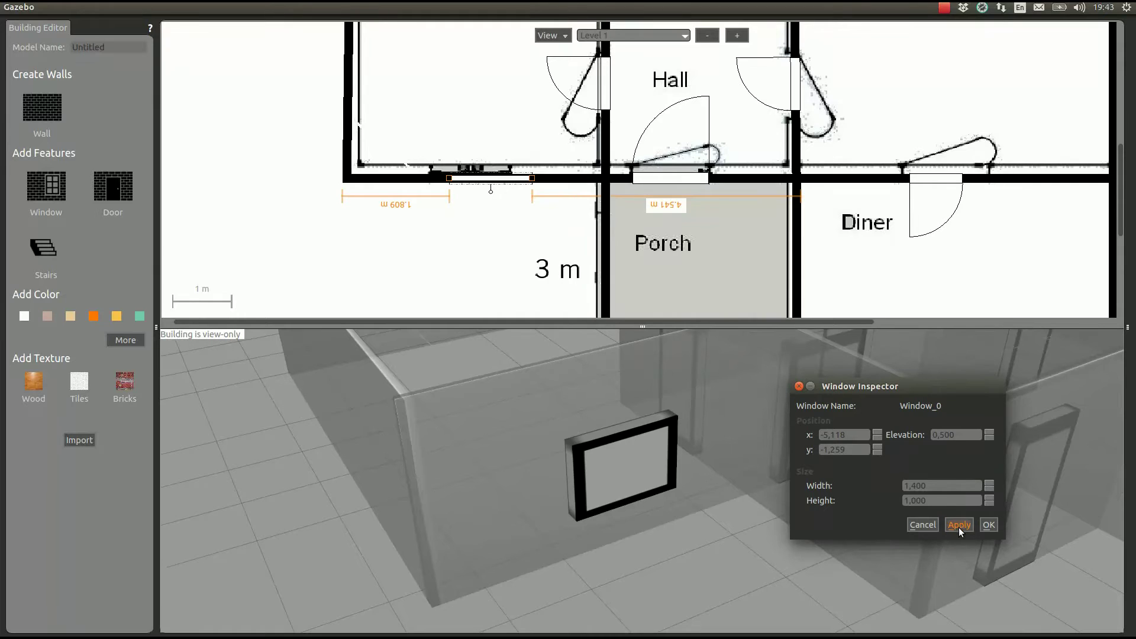
{"action": "left_click_drag", "start_coordinate": [963, 437], "coordinate": [868, 436]}
{"action": "type", "text": "1"}
{"action": "left_click", "coordinate": [958, 525]}
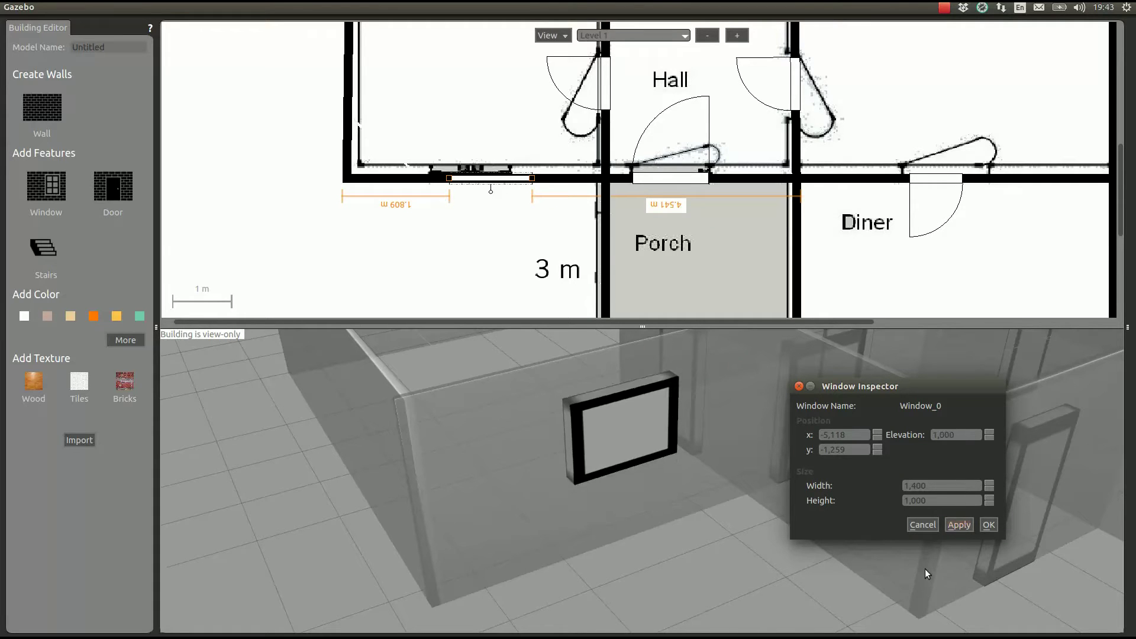
{"action": "left_click", "coordinate": [992, 524]}
{"action": "left_click", "coordinate": [726, 240]}
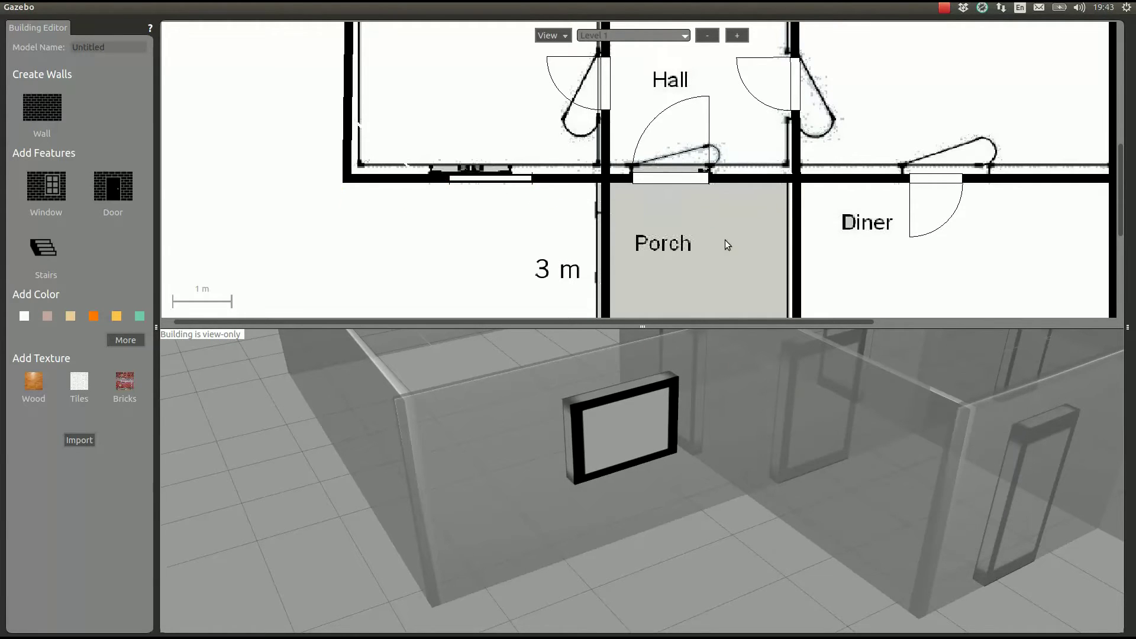
Place a flight of stairs inside the Lounge.
{"action": "scroll", "coordinate": [748, 542], "scroll_direction": "down", "scroll_amount": 2}
{"action": "scroll", "coordinate": [747, 542], "scroll_direction": "down", "scroll_amount": 5}
{"action": "left_click_drag", "start_coordinate": [812, 484], "coordinate": [670, 492]}
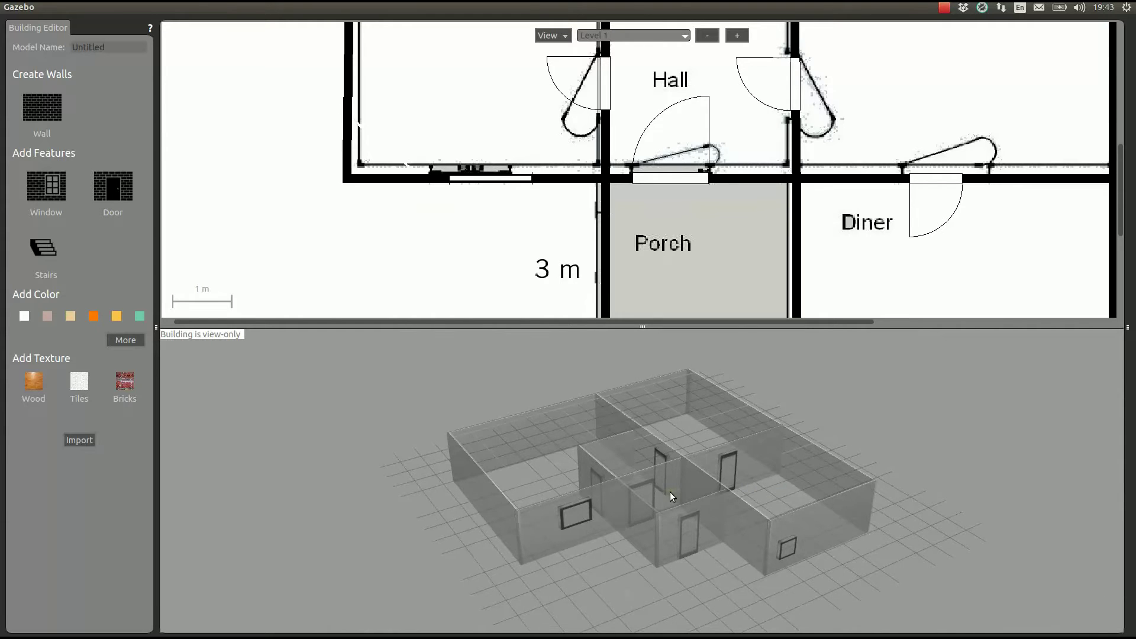
{"action": "scroll", "coordinate": [670, 492], "scroll_direction": "down", "scroll_amount": 1}
{"action": "scroll", "coordinate": [733, 285], "scroll_direction": "down", "scroll_amount": 5}
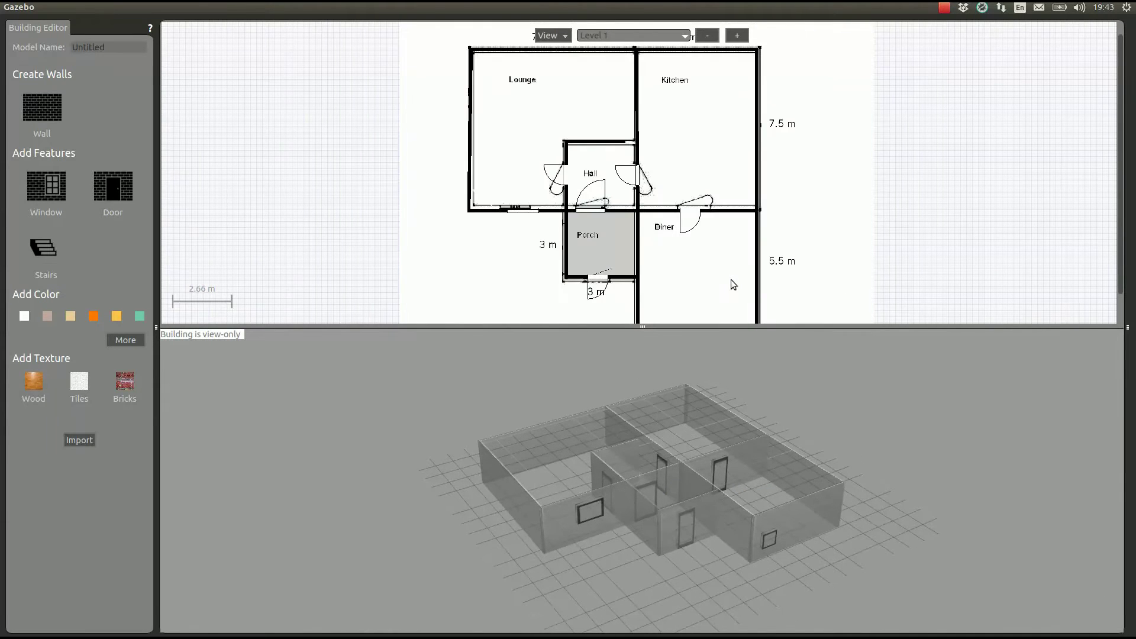
{"action": "mouse_move", "coordinate": [694, 521]}
{"action": "middle_mouse_down"}
{"action": "mouse_move", "coordinate": [675, 502]}
{"action": "mouse_move", "coordinate": [642, 543]}
{"action": "middle_mouse_up"}
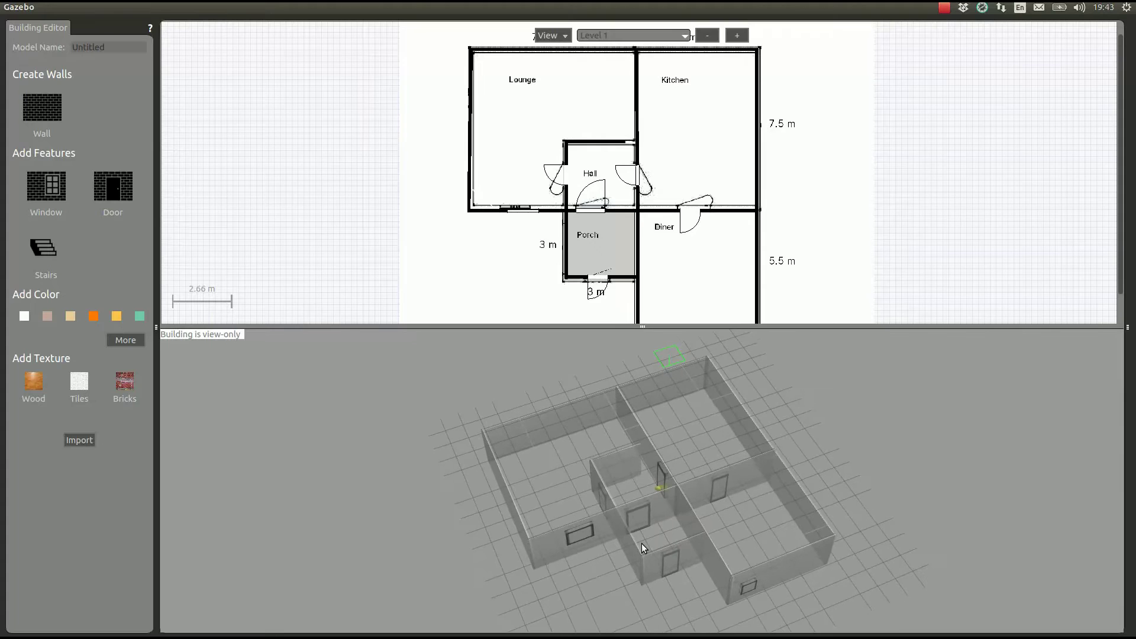
{"action": "left_click", "coordinate": [46, 254]}
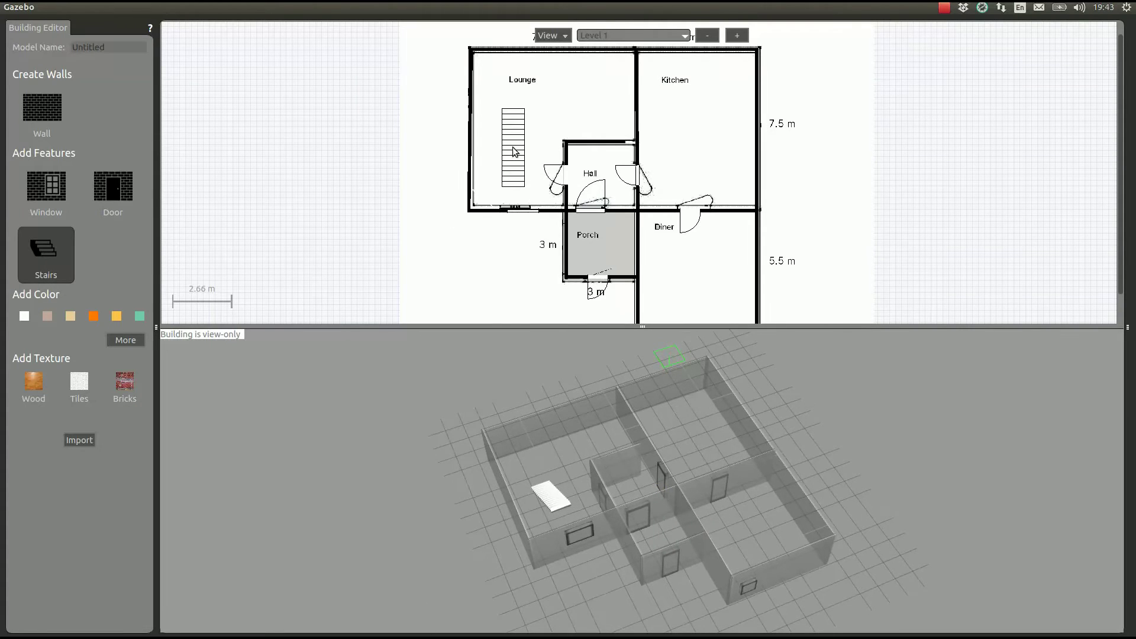
{"action": "left_click", "coordinate": [514, 143]}
Shorten the Lounge stairs from their upper end and move them up beneath the Lounge label.
{"action": "left_click", "coordinate": [513, 112]}
{"action": "scroll", "coordinate": [513, 113], "scroll_direction": "up", "scroll_amount": 3}
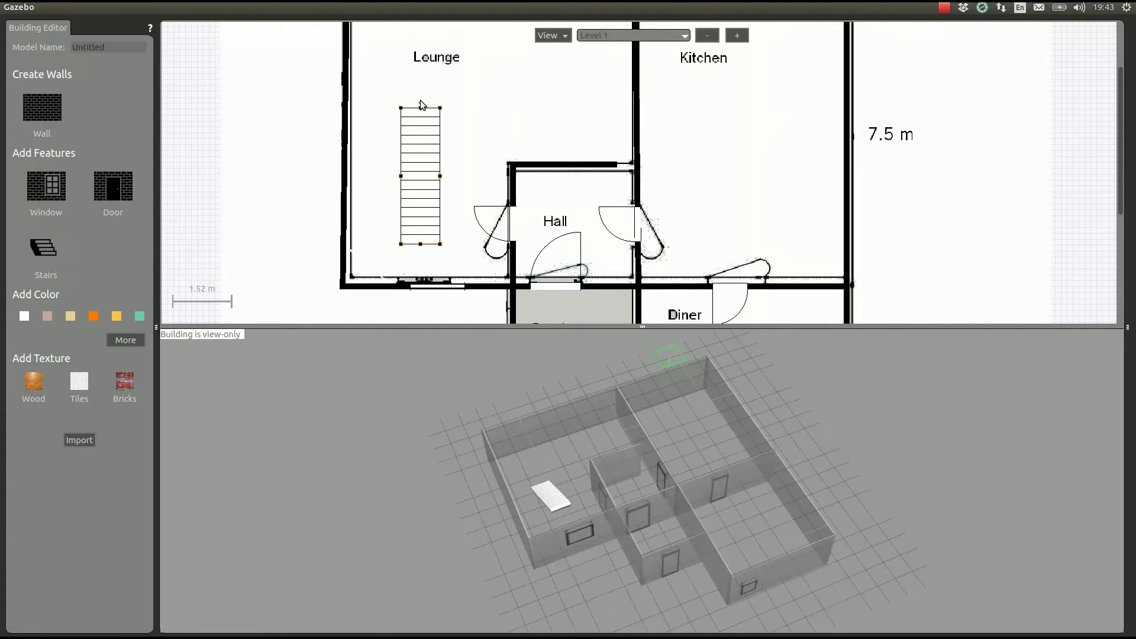
{"action": "left_click_drag", "start_coordinate": [420, 107], "coordinate": [439, 262]}
{"action": "left_click_drag", "start_coordinate": [426, 212], "coordinate": [423, 141]}
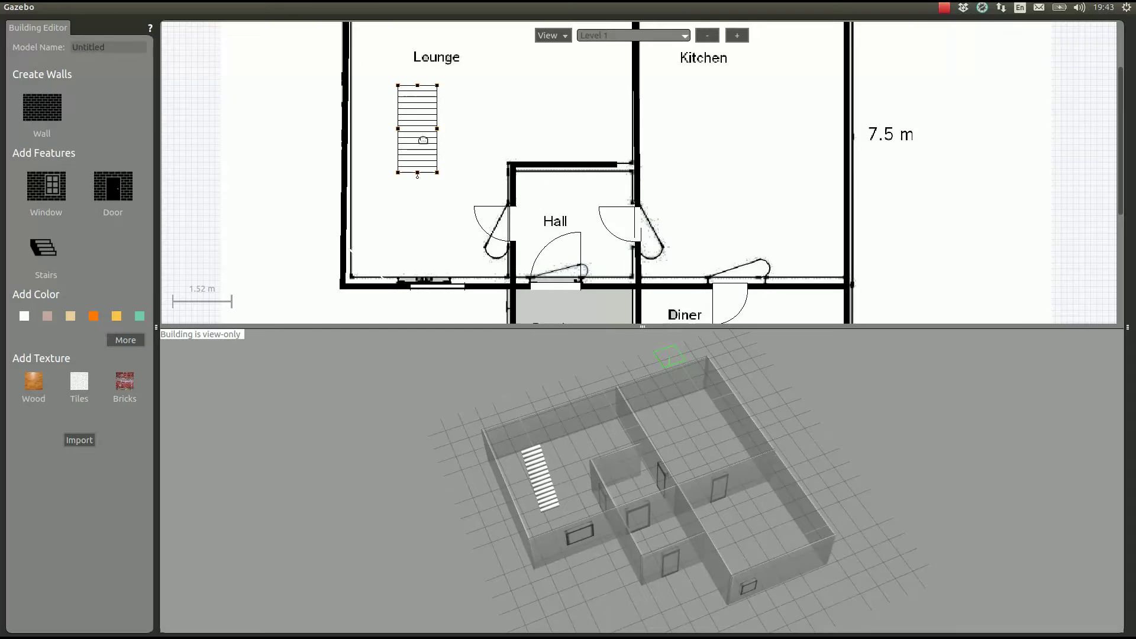
{"action": "left_click", "coordinate": [538, 132]}
Add a second level to the building.
{"action": "scroll", "coordinate": [861, 179], "scroll_direction": "down", "scroll_amount": 2}
{"action": "middle_click_drag", "start_coordinate": [599, 504], "coordinate": [704, 460]}
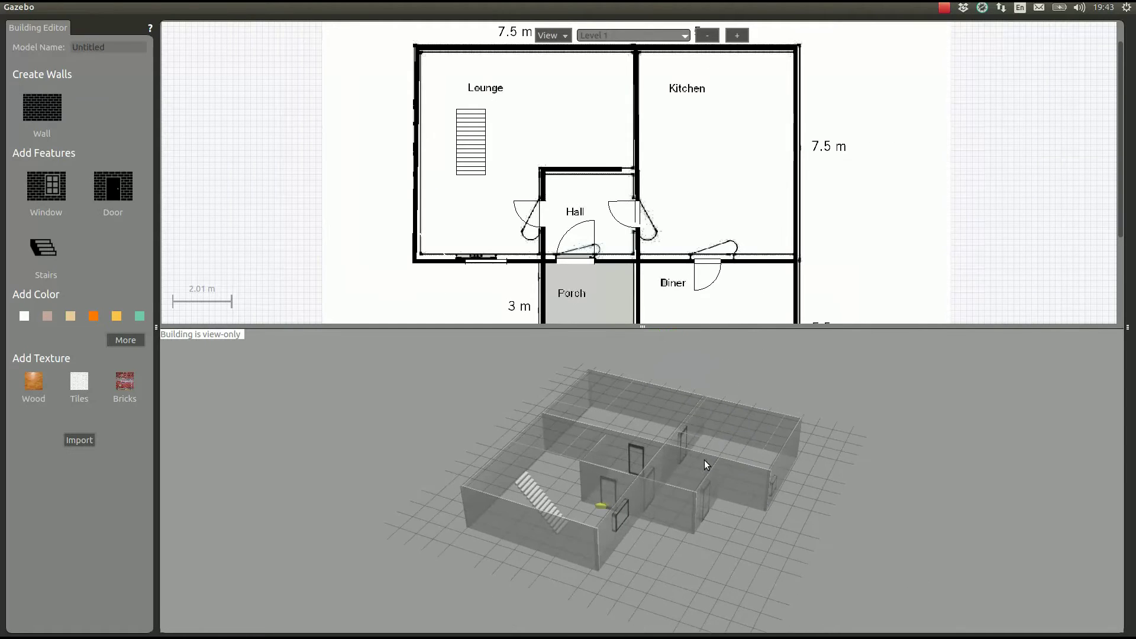
{"action": "left_click", "coordinate": [672, 36]}
{"action": "left_click", "coordinate": [732, 36]}
{"action": "left_click", "coordinate": [739, 34]}
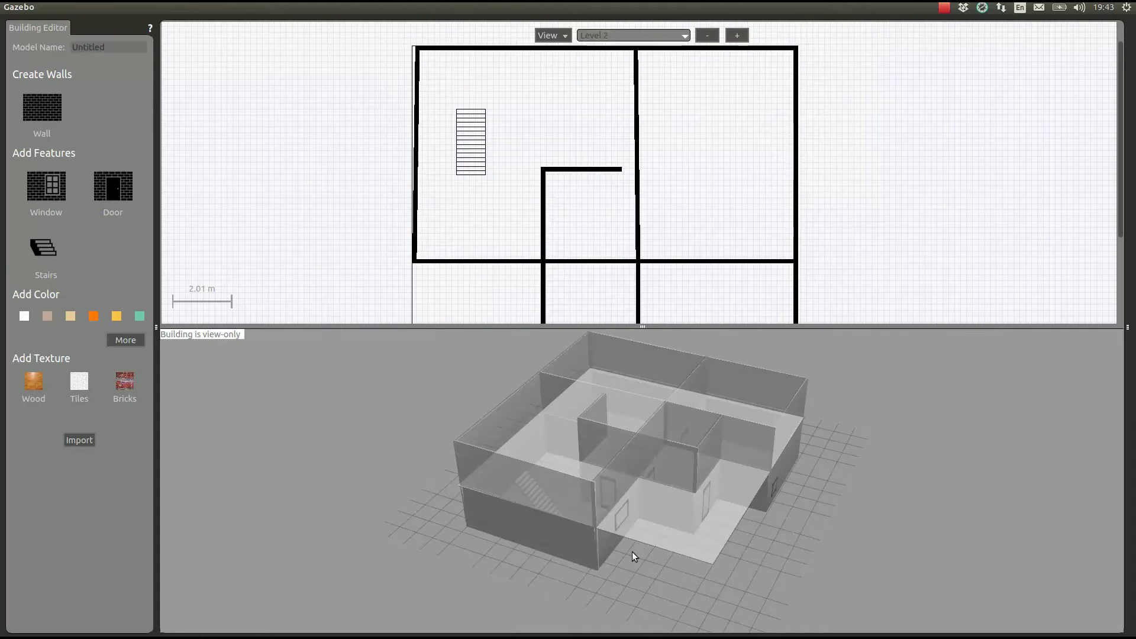
Delete the Level 2 walls above the Hall, along the Lounge's lower edge, and between the Lounge and Kitchen.
{"action": "middle_click_drag", "start_coordinate": [804, 432], "coordinate": [598, 501]}
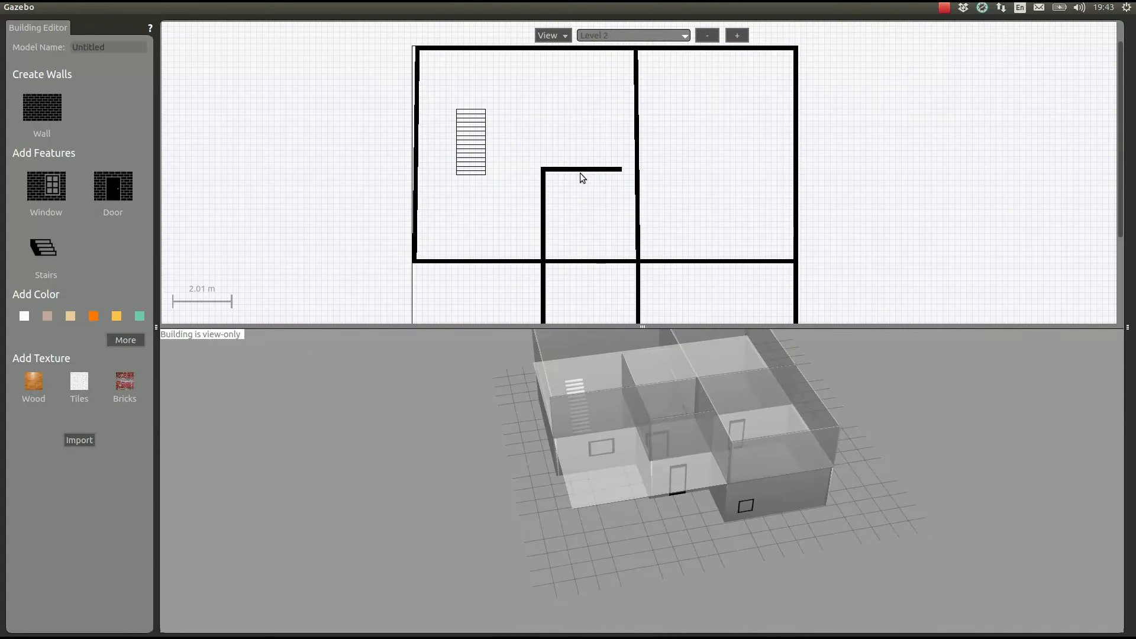
{"action": "scroll", "coordinate": [690, 413], "scroll_direction": "down", "scroll_amount": 2}
{"action": "scroll", "coordinate": [757, 148], "scroll_direction": "down", "scroll_amount": 2}
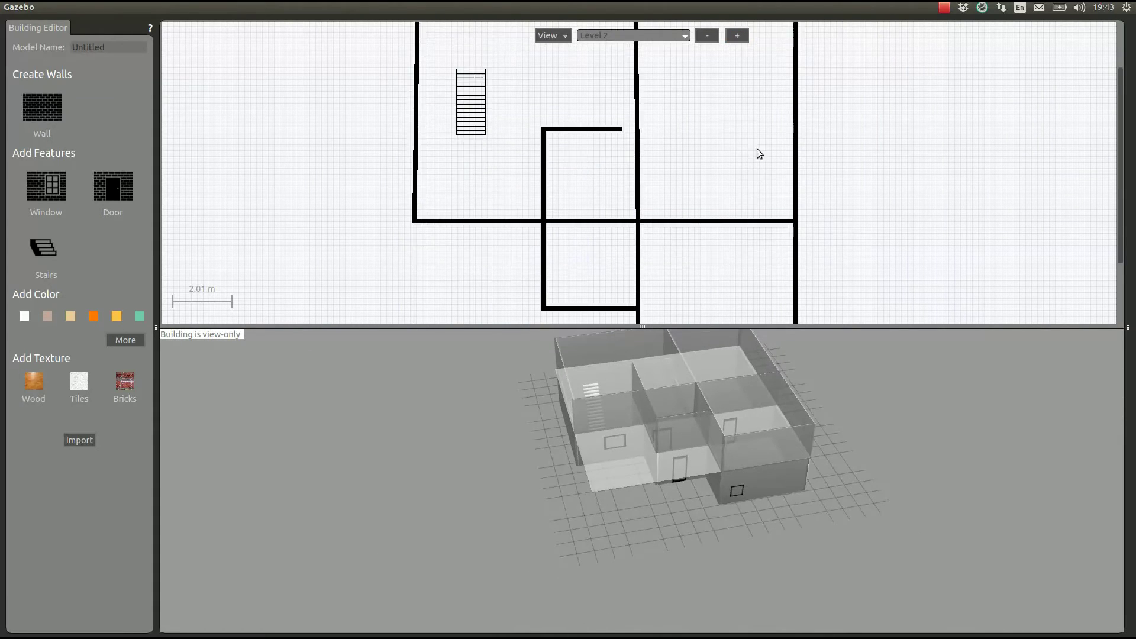
{"action": "left_click", "coordinate": [603, 117]}
{"action": "key", "text": "Delete"}
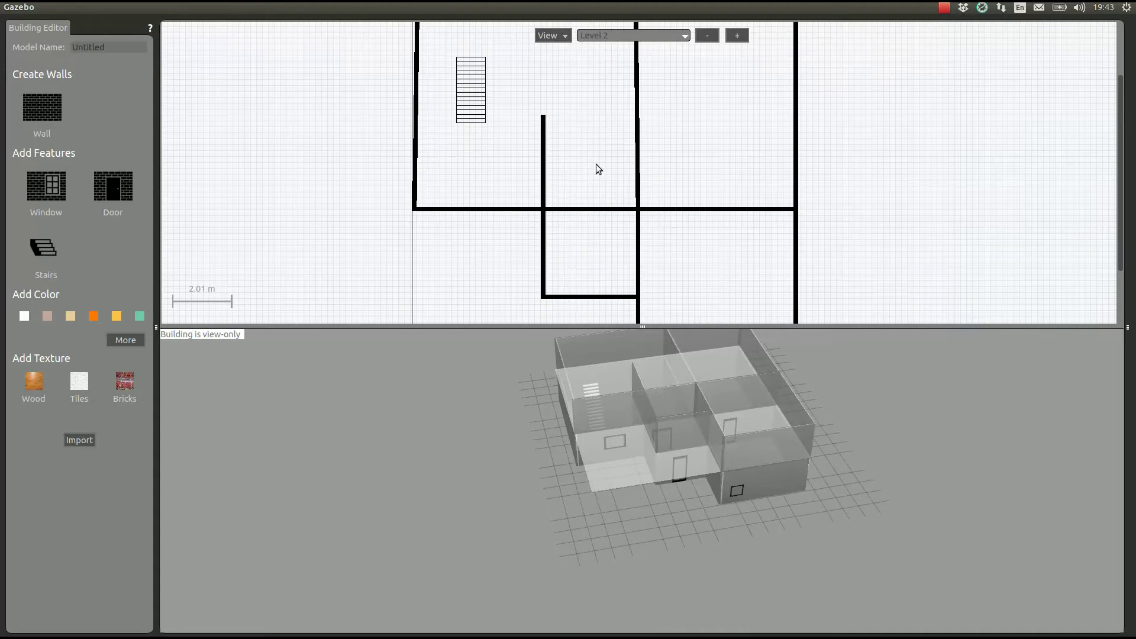
{"action": "left_click", "coordinate": [613, 208]}
{"action": "key", "text": "Delete"}
{"action": "left_click", "coordinate": [635, 190]}
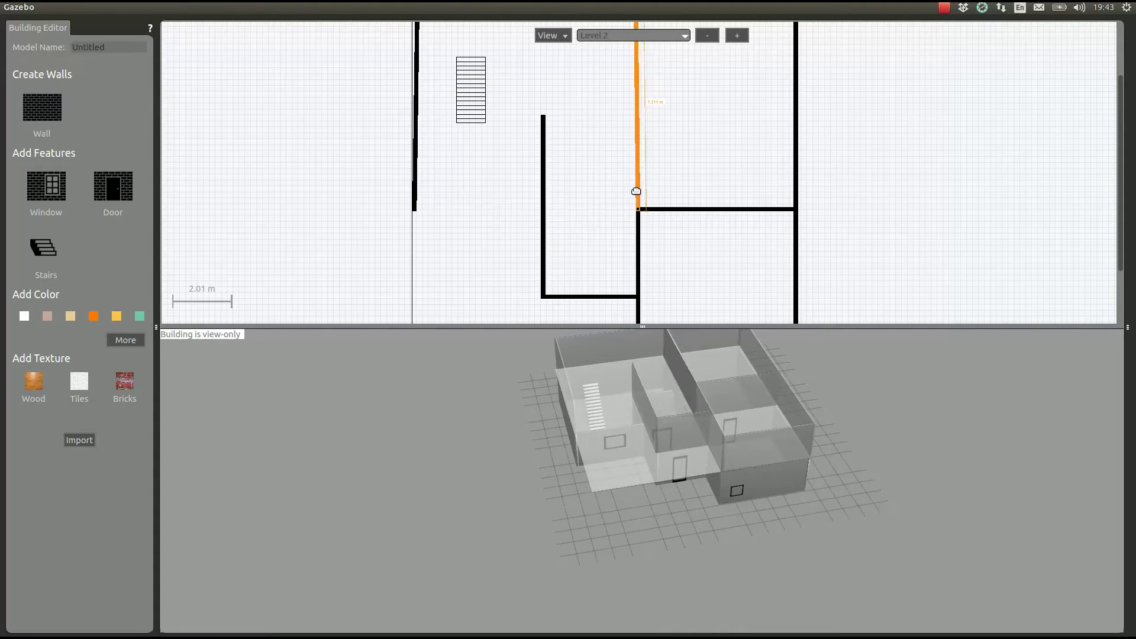
{"action": "key", "text": "Delete"}
Delete the remaining inner Level 2 walls: Kitchen–Diner, Porch–Diner, the Porch's lower wall, and the Hall and Porch's left wall.
{"action": "left_click", "coordinate": [644, 208]}
{"action": "key", "text": "Delete"}
{"action": "left_click", "coordinate": [637, 225]}
{"action": "key", "text": "Delete"}
{"action": "left_click", "coordinate": [628, 297]}
{"action": "key", "text": "Delete"}
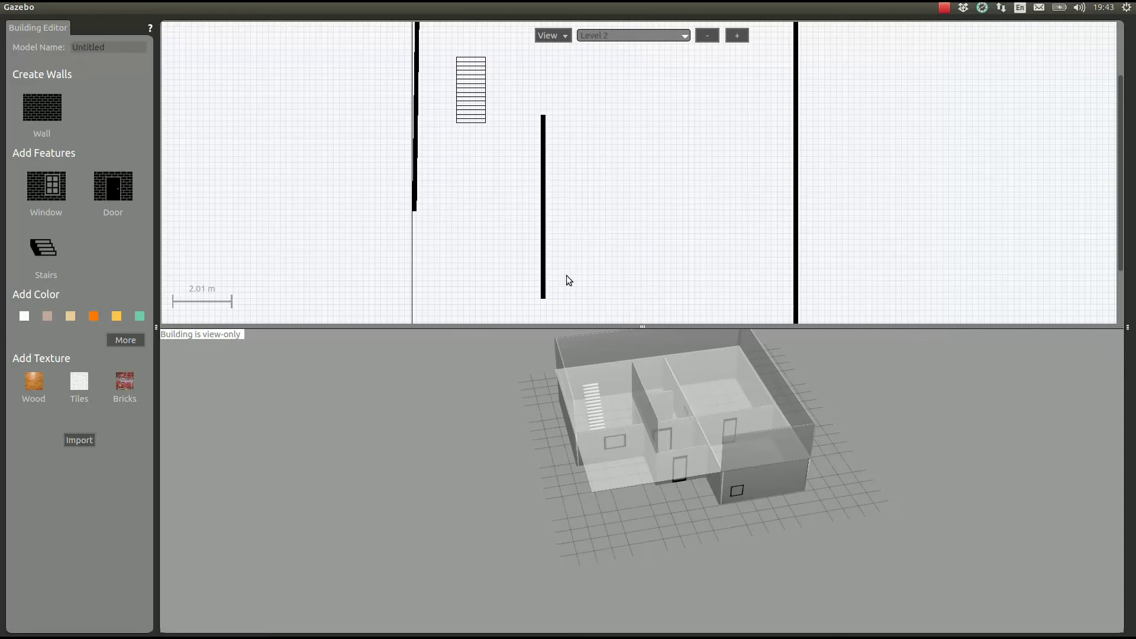
{"action": "left_click", "coordinate": [543, 272]}
{"action": "key", "text": "Delete"}
Rename Level 2 to "top level" and give its floor an orange color with the wood texture.
{"action": "scroll", "coordinate": [663, 243], "scroll_direction": "down", "scroll_amount": 1}
{"action": "middle_click_drag", "start_coordinate": [658, 406], "coordinate": [698, 379]}
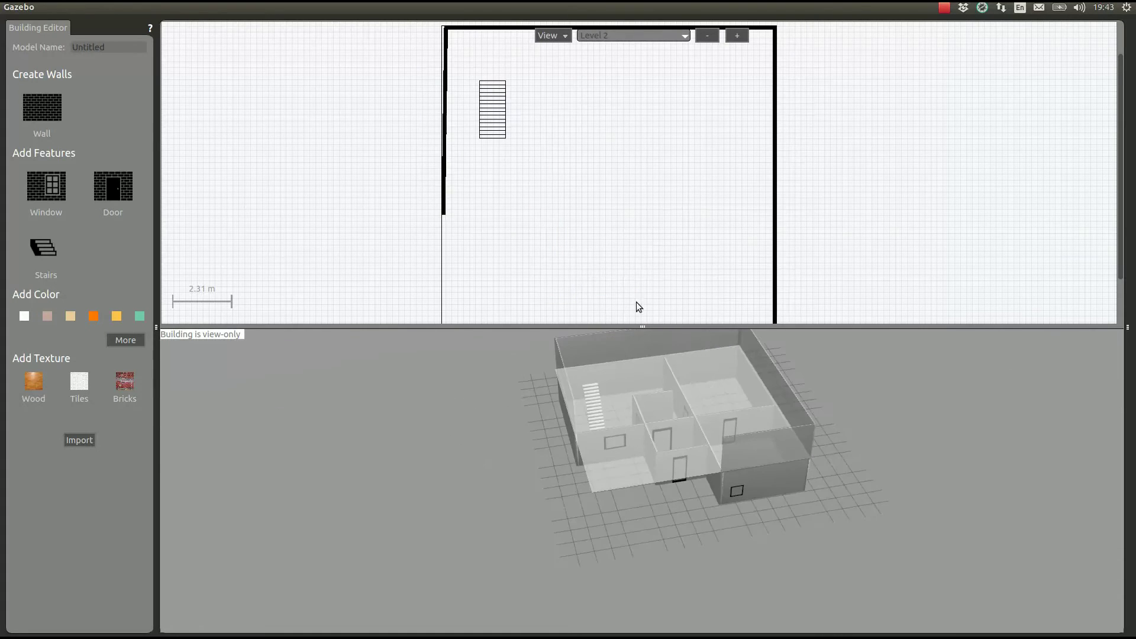
{"action": "double_click", "coordinate": [615, 156]}
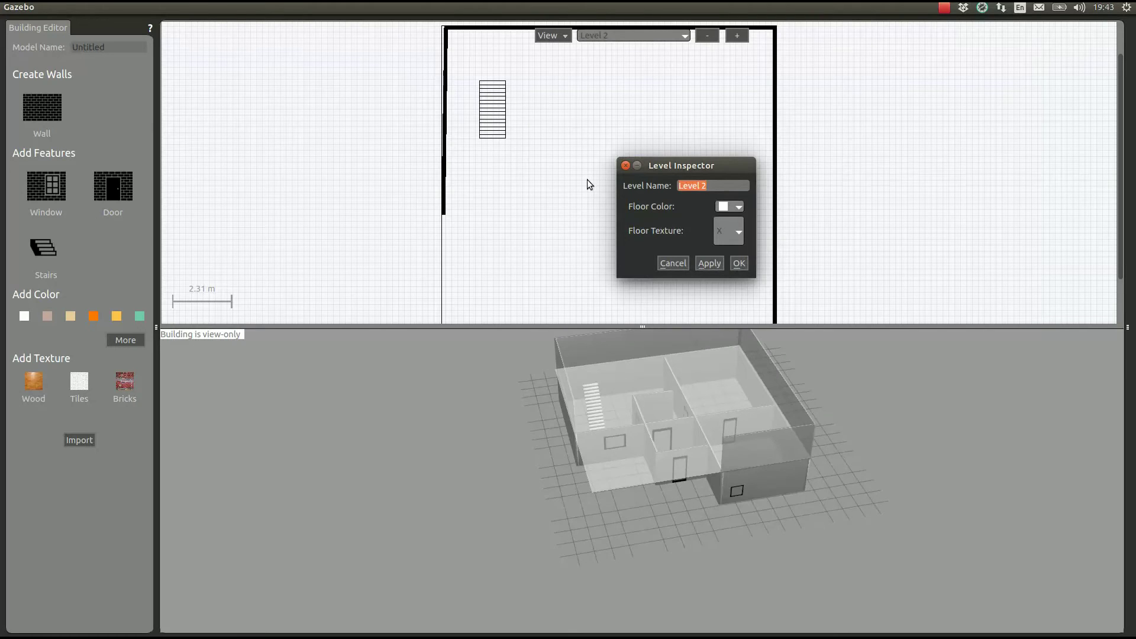
{"action": "type", "text": "top level"}
{"action": "left_click", "coordinate": [735, 207]}
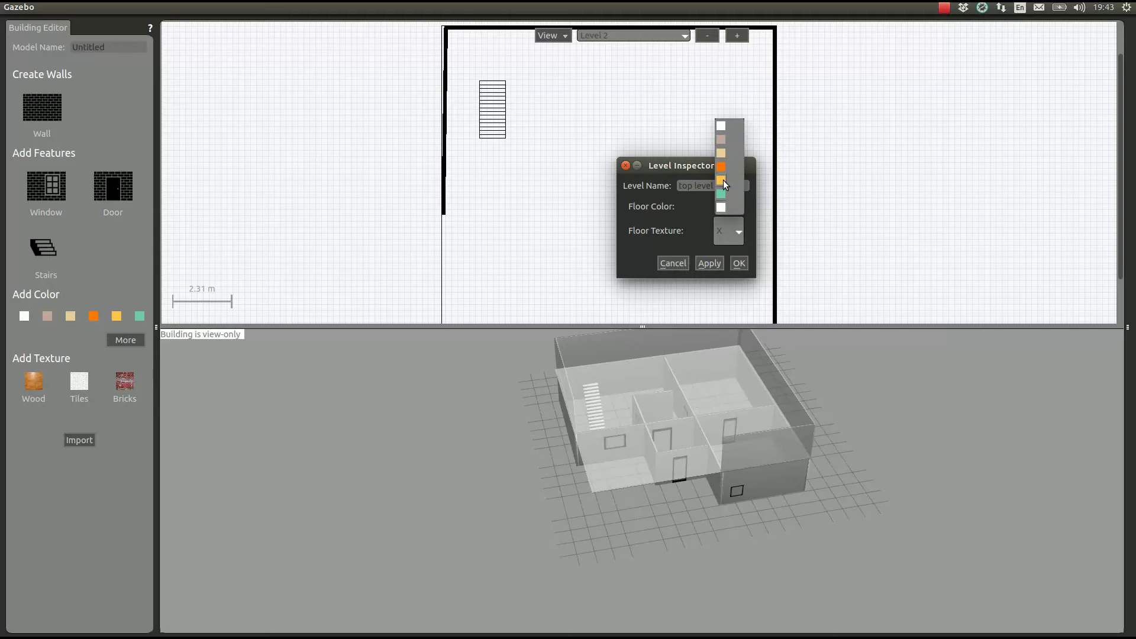
{"action": "left_click", "coordinate": [723, 180]}
{"action": "left_click", "coordinate": [721, 220]}
{"action": "left_click", "coordinate": [726, 176]}
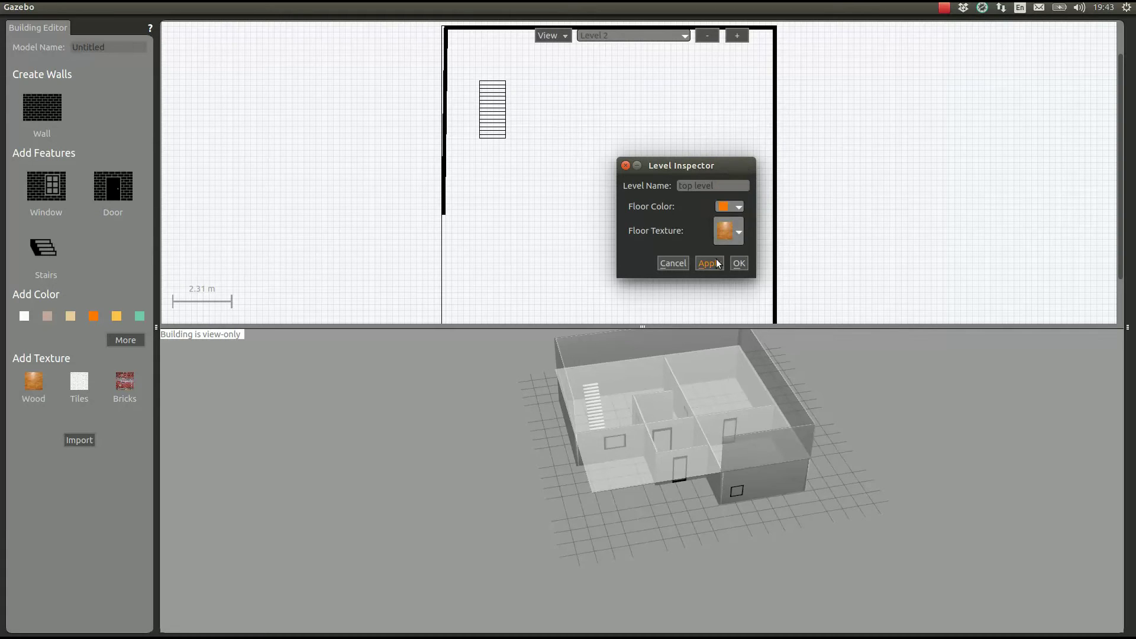
{"action": "left_click", "coordinate": [710, 262]}
{"action": "left_click", "coordinate": [739, 263]}
Paint the building's outer left wall and the Diner's lower wall with the pale pinkish-brown color.
{"action": "middle_click_drag", "start_coordinate": [673, 525], "coordinate": [584, 465]}
{"action": "left_click_drag", "start_coordinate": [584, 465], "coordinate": [551, 479]}
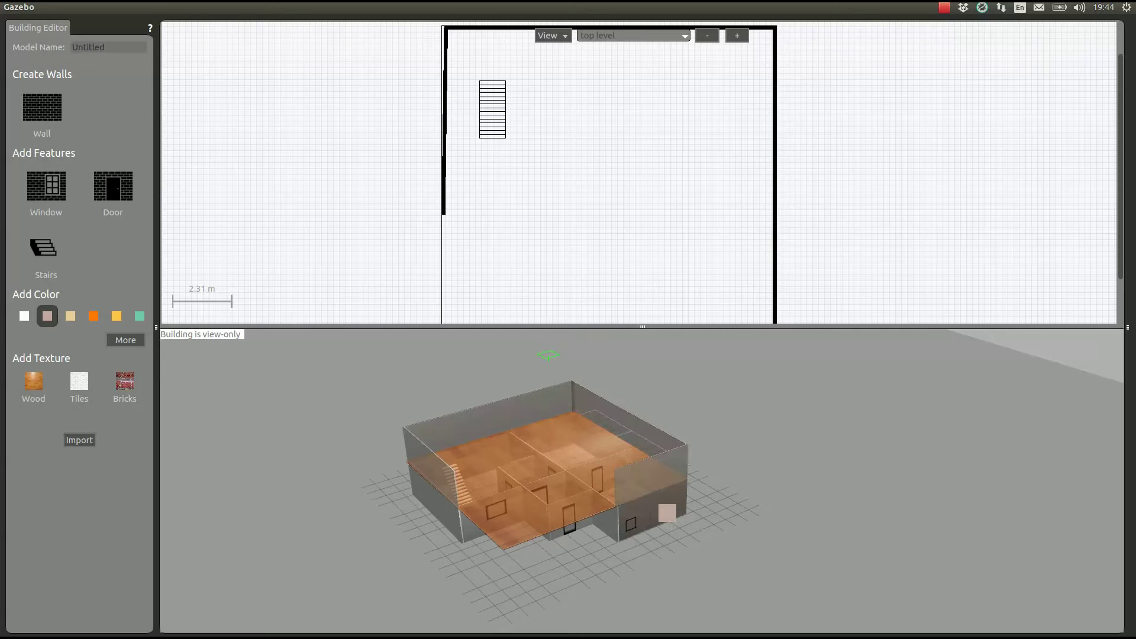
{"action": "left_click", "coordinate": [442, 507]}
{"action": "left_click", "coordinate": [697, 575]}
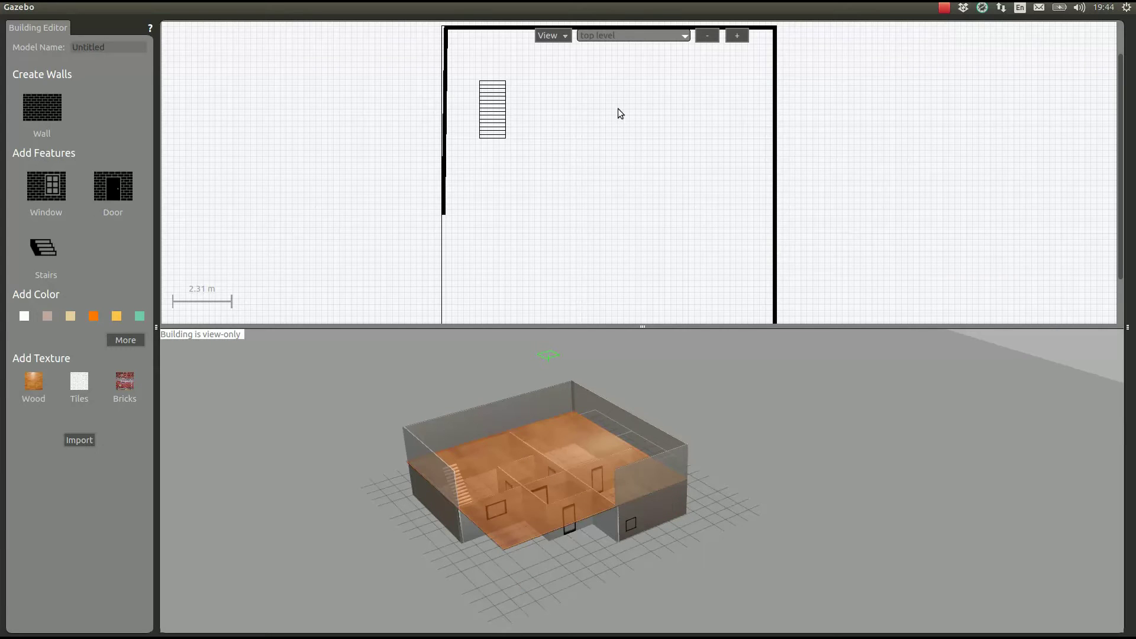
Switch to Level 1 and paint the stairs, the rear and right outer walls, and the Lounge–Kitchen wall teal.
{"action": "left_click", "coordinate": [631, 37]}
{"action": "left_click", "coordinate": [621, 24]}
{"action": "scroll", "coordinate": [503, 503], "scroll_direction": "up", "scroll_amount": 5}
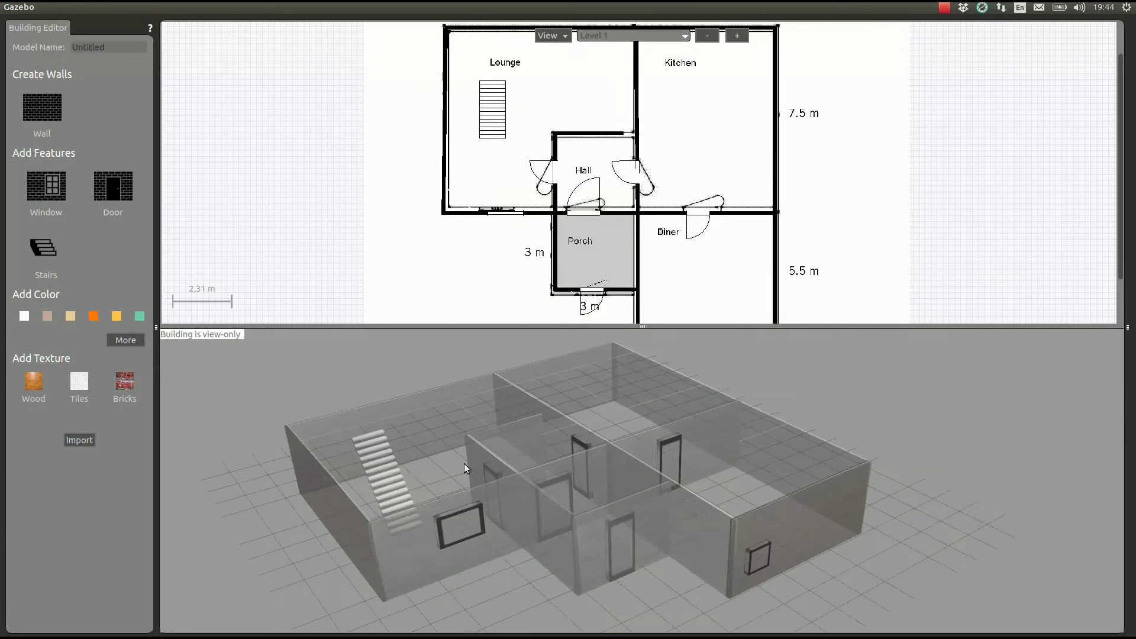
{"action": "left_click", "coordinate": [140, 316]}
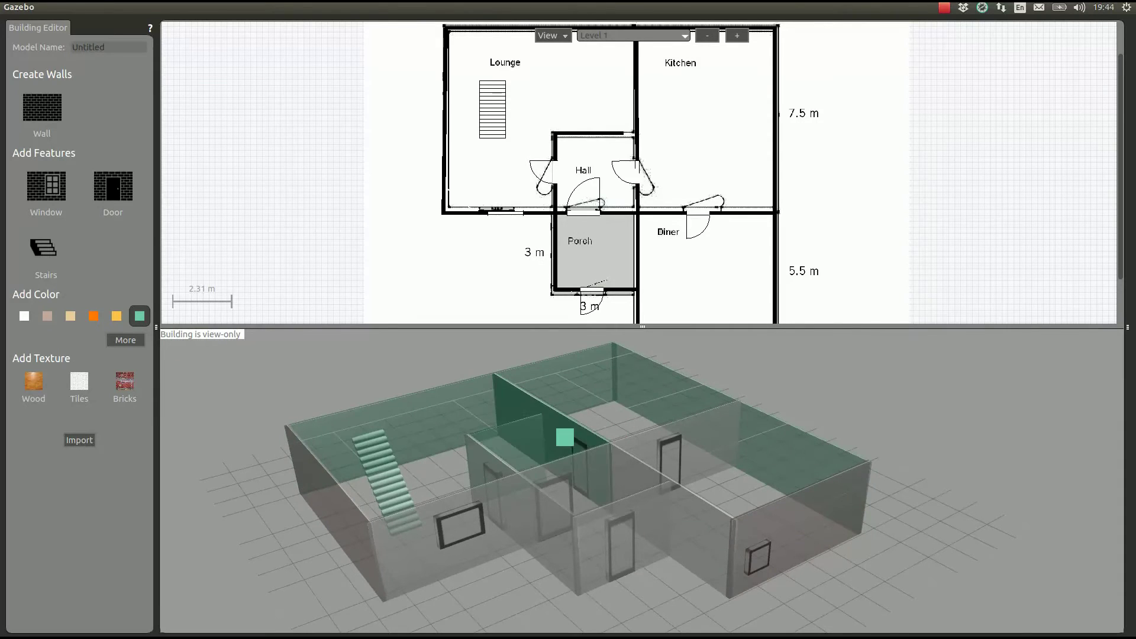
{"action": "key", "text": "Escape"}
{"action": "middle_click_drag", "start_coordinate": [533, 574], "coordinate": [562, 570]}
{"action": "middle_click_drag", "start_coordinate": [718, 486], "coordinate": [688, 557]}
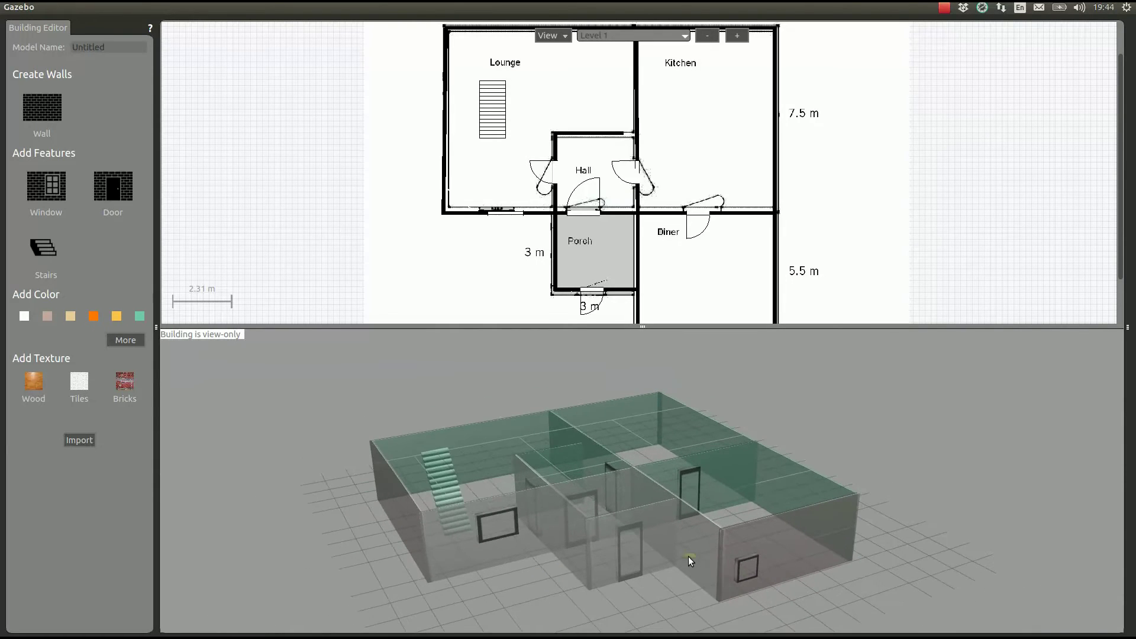
Choose a custom amber color (Red 255, Green 191, Blue 0) and paint the Lounge's lower wall and the Porch's outer wall.
{"action": "left_click", "coordinate": [121, 340]}
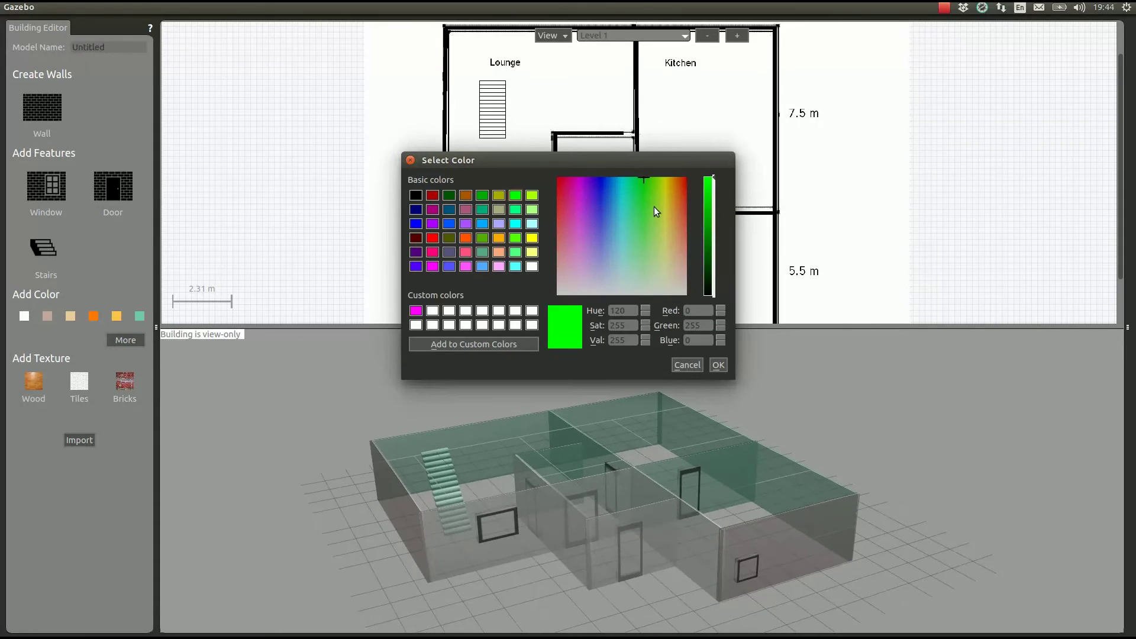
{"action": "left_click_drag", "start_coordinate": [654, 207], "coordinate": [670, 168]}
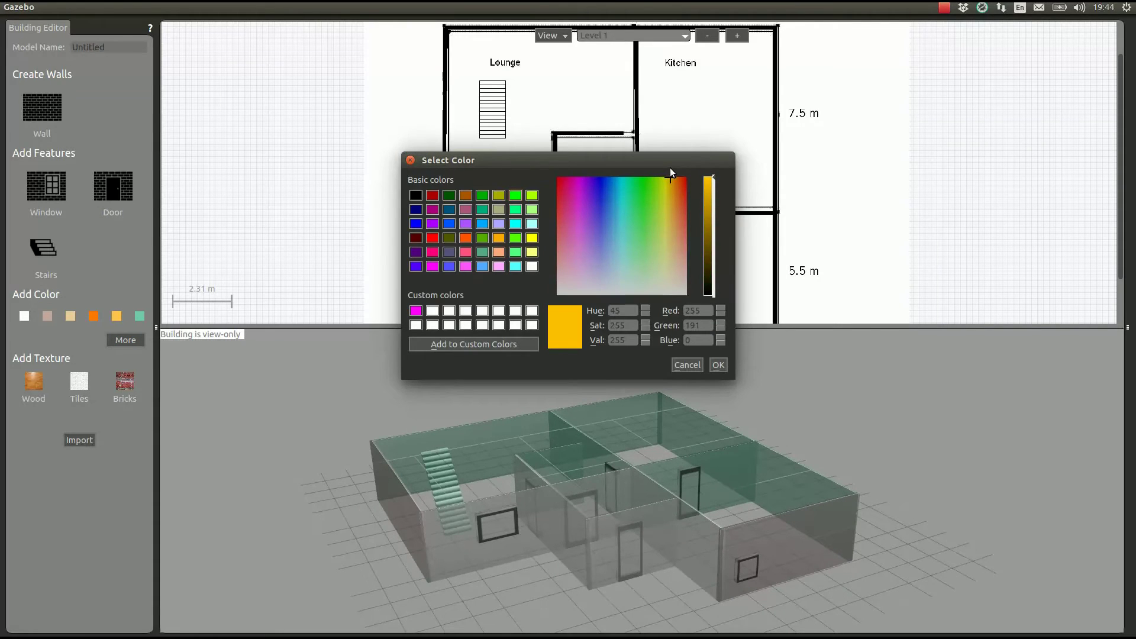
{"action": "left_click", "coordinate": [716, 370]}
{"action": "left_click", "coordinate": [479, 523]}
{"action": "left_click", "coordinate": [621, 559]}
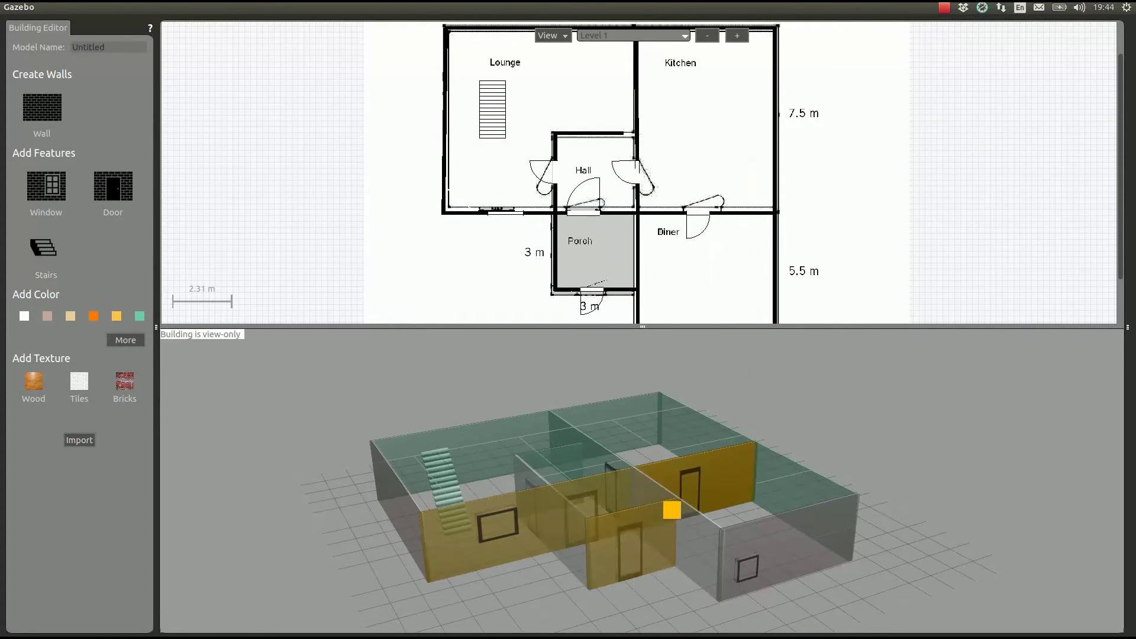
Switch to the top level and pick the Wood texture for its surfaces.
{"action": "middle_click_drag", "start_coordinate": [624, 588], "coordinate": [488, 592]}
{"action": "left_click", "coordinate": [643, 34]}
{"action": "left_click", "coordinate": [633, 51]}
{"action": "left_click", "coordinate": [34, 387]}
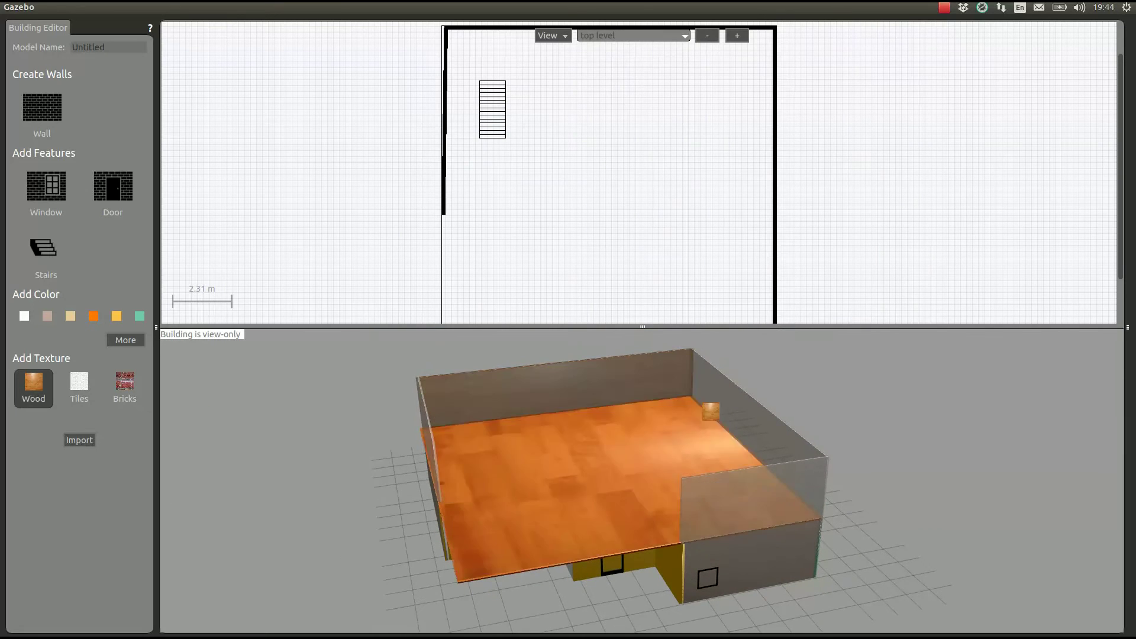
Apply the Bricks texture to the Diner's lower outer wall and view the textured wall up close.
{"action": "left_click", "coordinate": [124, 384]}
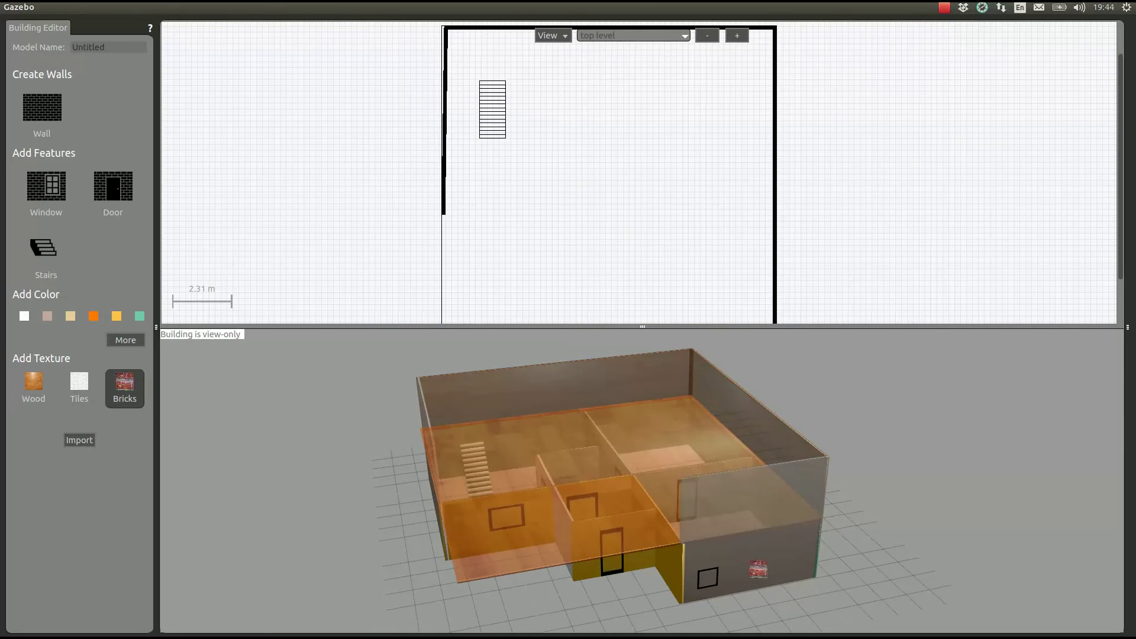
{"action": "left_click", "coordinate": [757, 576]}
{"action": "middle_click_drag", "start_coordinate": [774, 614], "coordinate": [791, 541]}
{"action": "scroll", "coordinate": [715, 602], "scroll_direction": "up", "scroll_amount": 5}
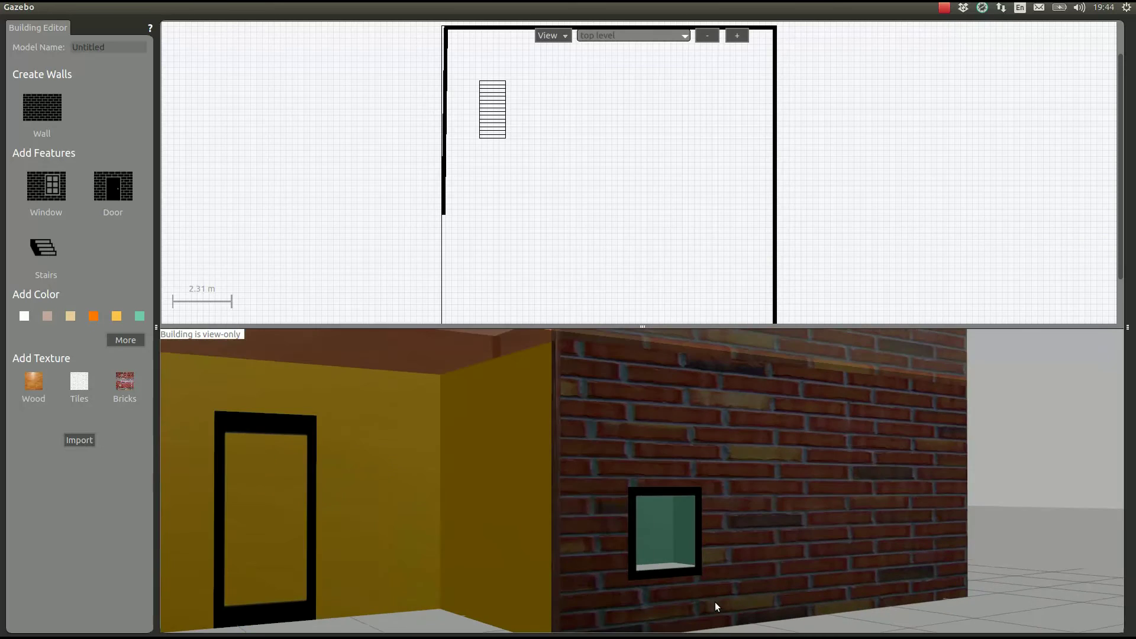
{"action": "middle_click_drag", "start_coordinate": [773, 598], "coordinate": [780, 602]}
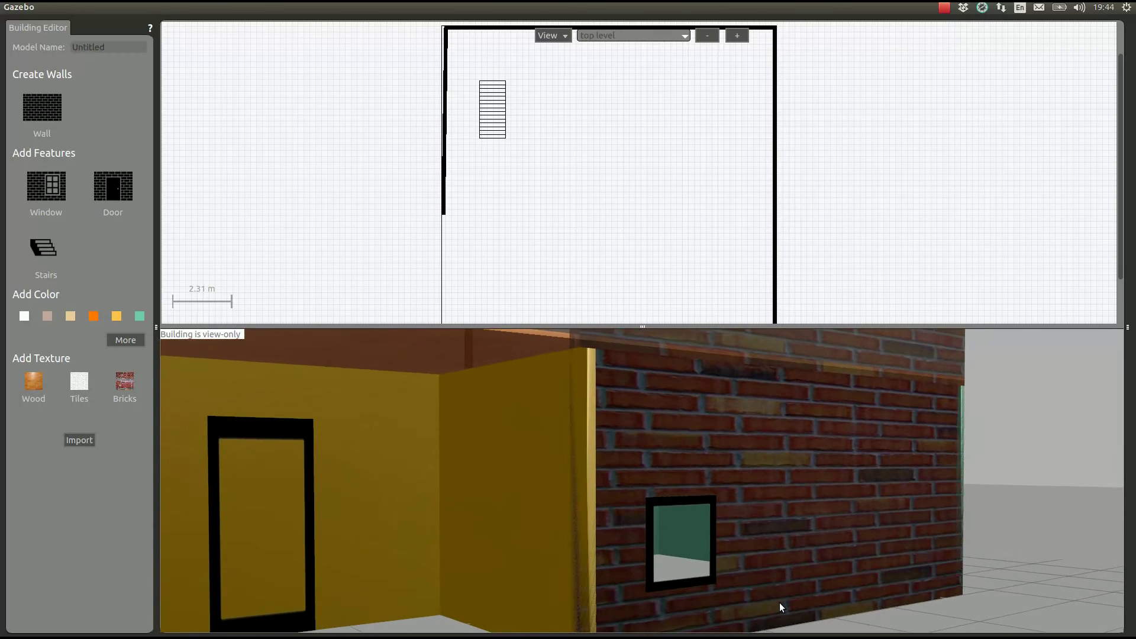
Name the building model "Robot house".
{"action": "scroll", "coordinate": [779, 602], "scroll_direction": "down", "scroll_amount": 5}
{"action": "mouse_move", "coordinate": [656, 610]}
{"action": "middle_mouse_down"}
{"action": "mouse_move", "coordinate": [636, 514]}
{"action": "mouse_move", "coordinate": [631, 589]}
{"action": "middle_mouse_up"}
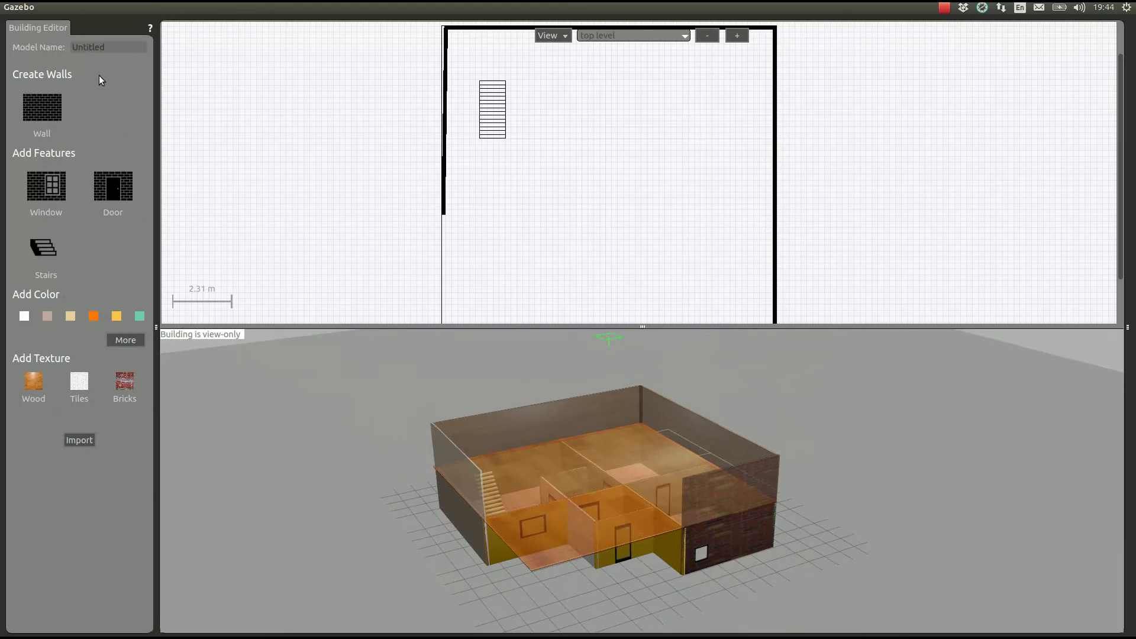
{"action": "type", "text": "Robot house"}
Save the model as Robot house in the building_editor_models folder, keeping the default advanced options and overwriting the existing model files.
{"action": "left_click", "coordinate": [49, 7]}
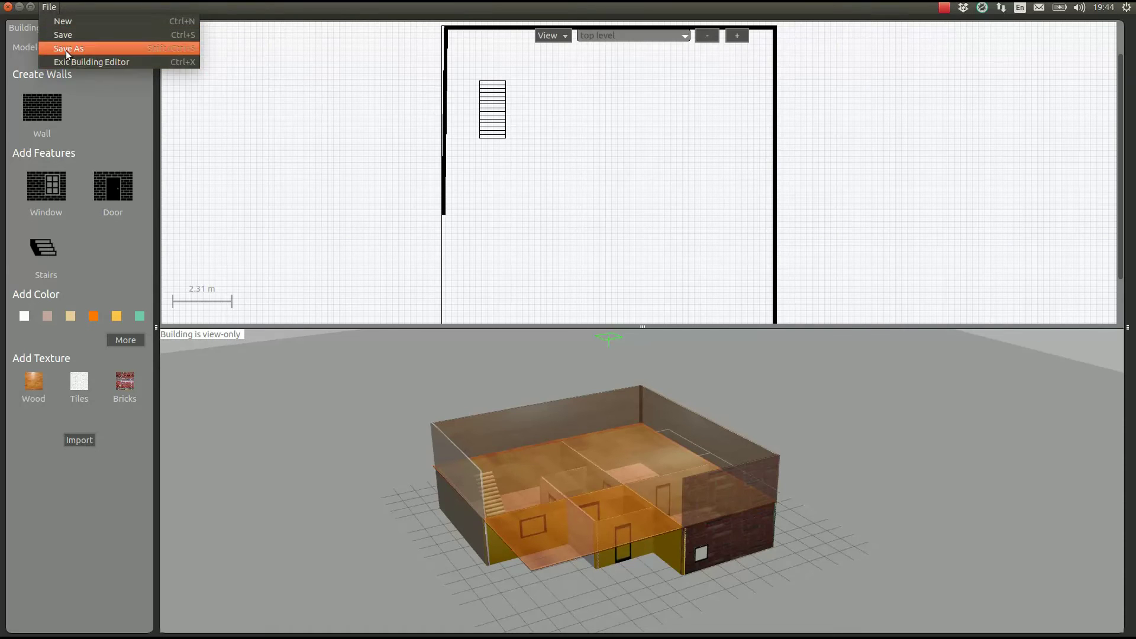
{"action": "left_click", "coordinate": [66, 50]}
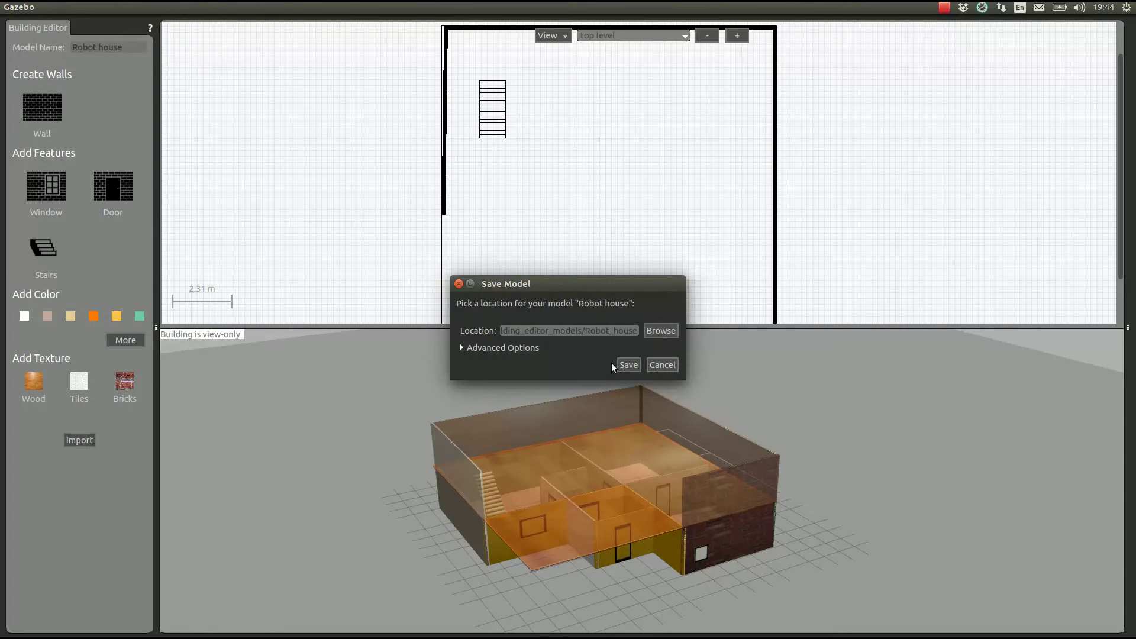
{"action": "left_click", "coordinate": [510, 346]}
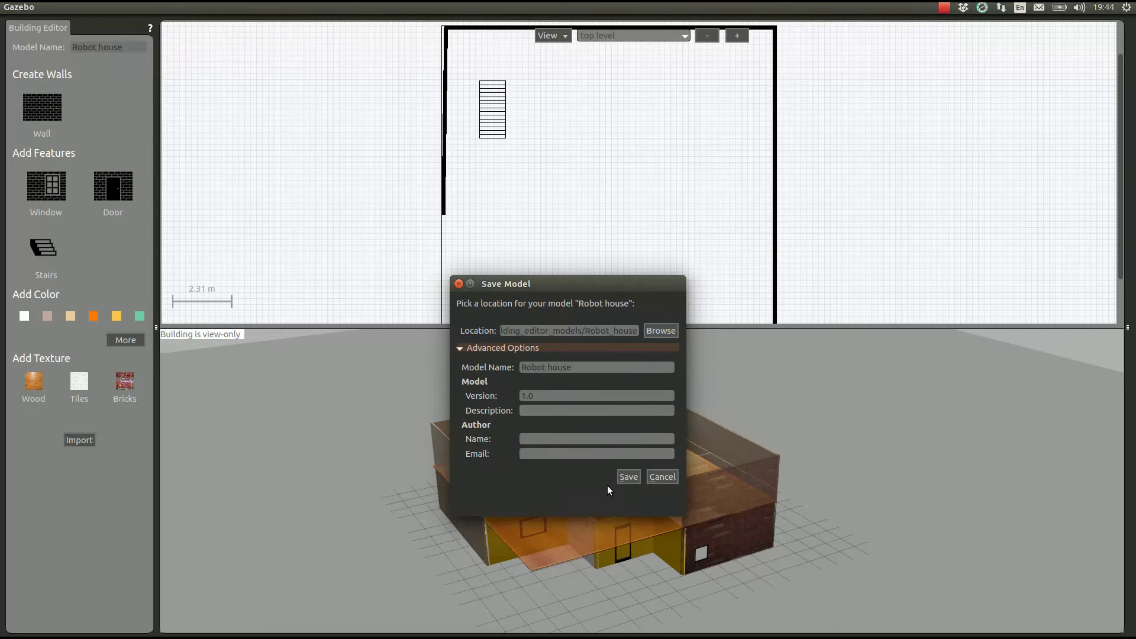
{"action": "left_click", "coordinate": [628, 477]}
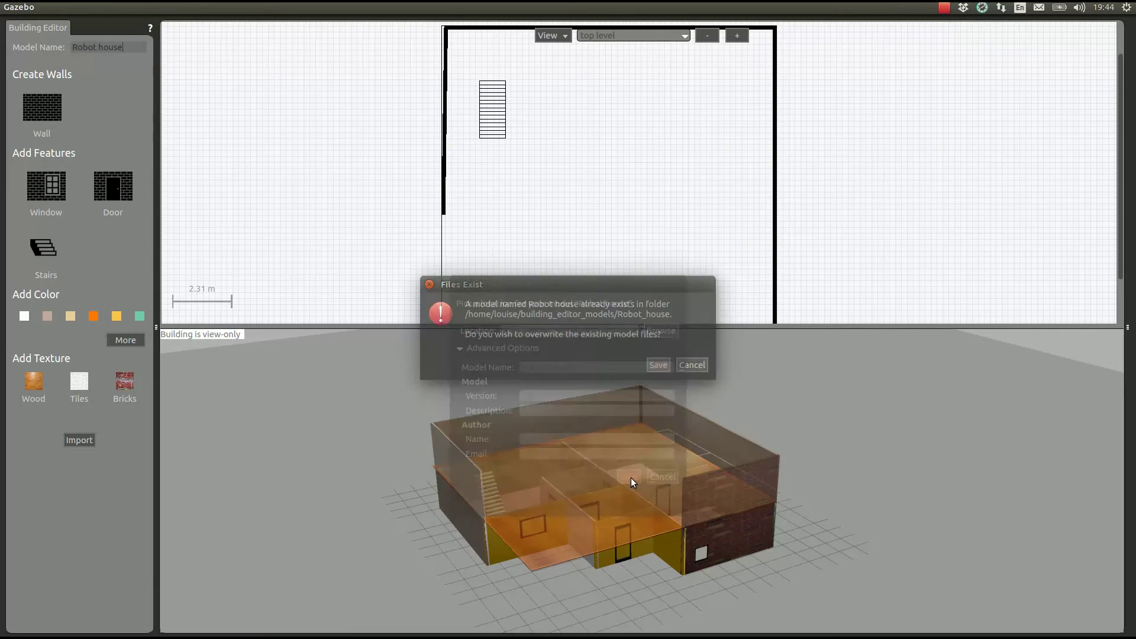
{"action": "left_click", "coordinate": [658, 365]}
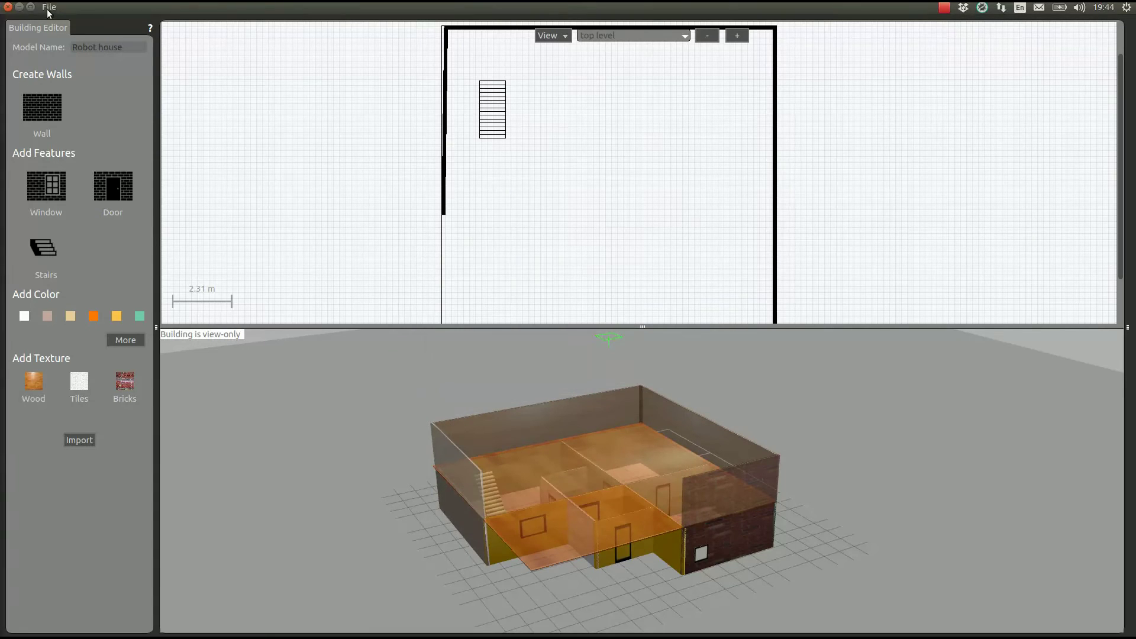
Exit the Building Editor and confirm, returning to the simulation world with the finished house.
{"action": "left_click", "coordinate": [49, 9]}
{"action": "left_click", "coordinate": [87, 63]}
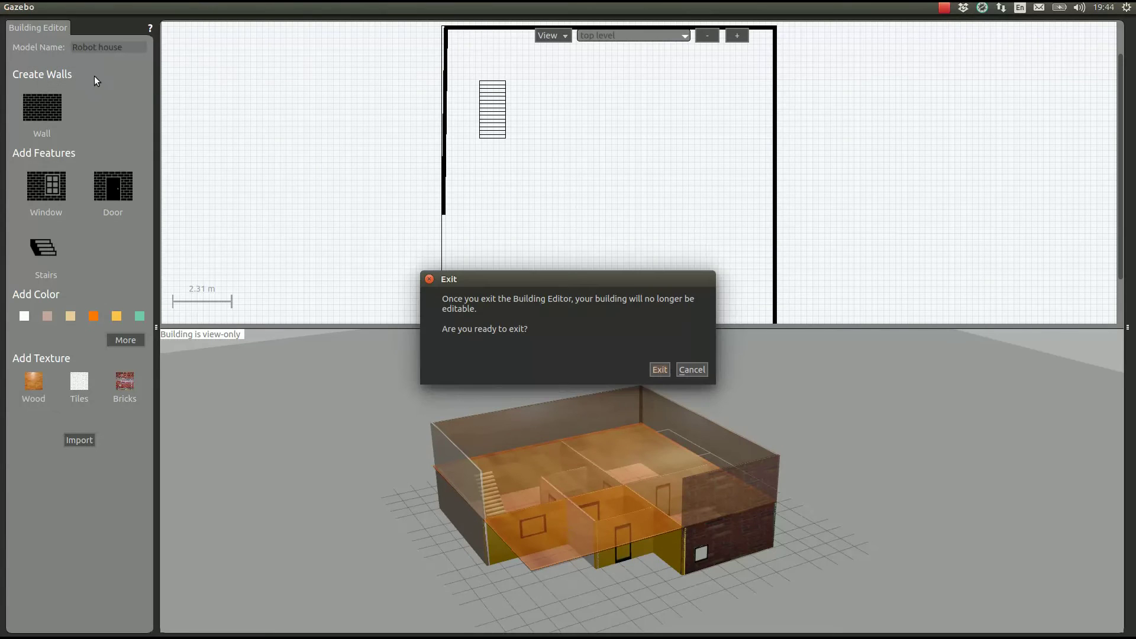
{"action": "left_click", "coordinate": [660, 370]}
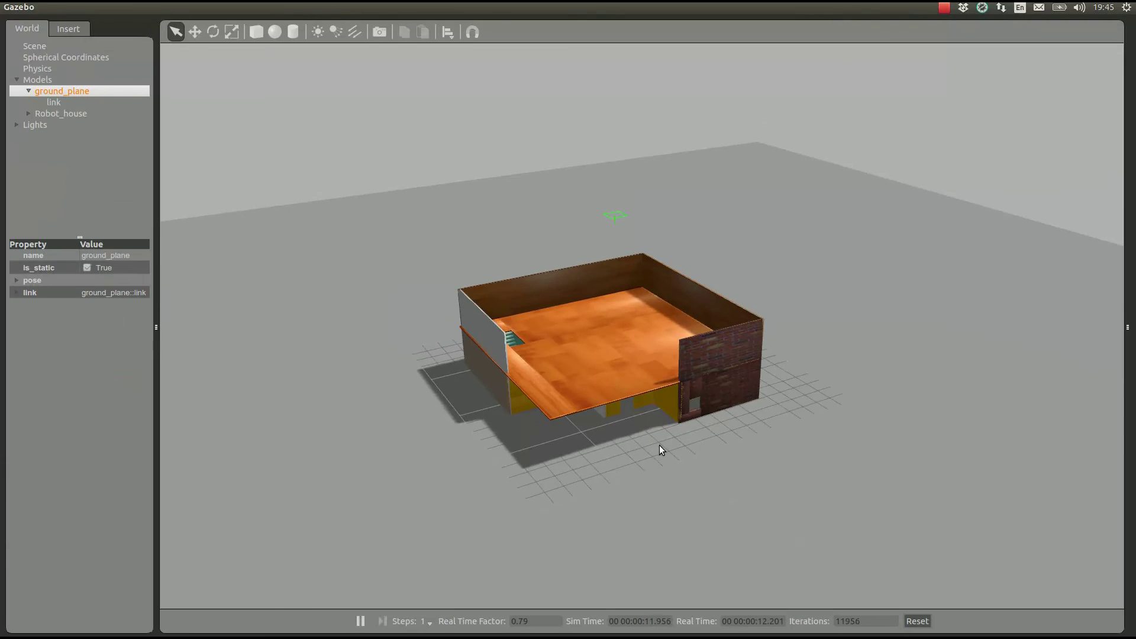
Examine the finished house from above, through the stair opening in the upper floor, and from the front at ground level.
{"action": "middle_click_drag", "start_coordinate": [660, 446], "coordinate": [570, 491]}
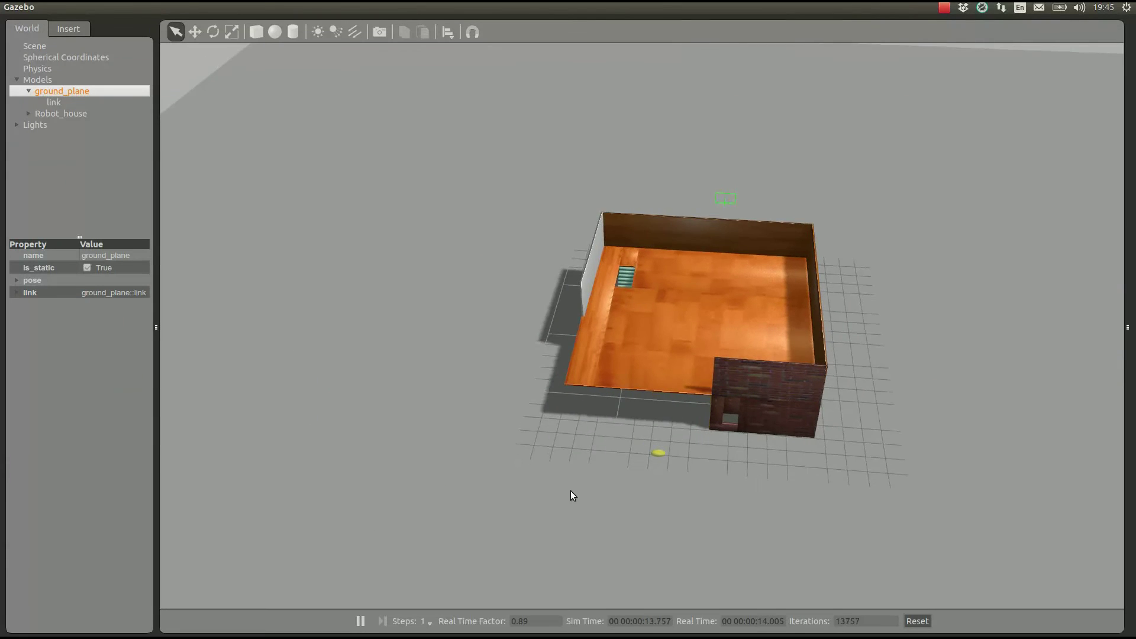
{"action": "scroll", "coordinate": [606, 292], "scroll_direction": "up", "scroll_amount": 5}
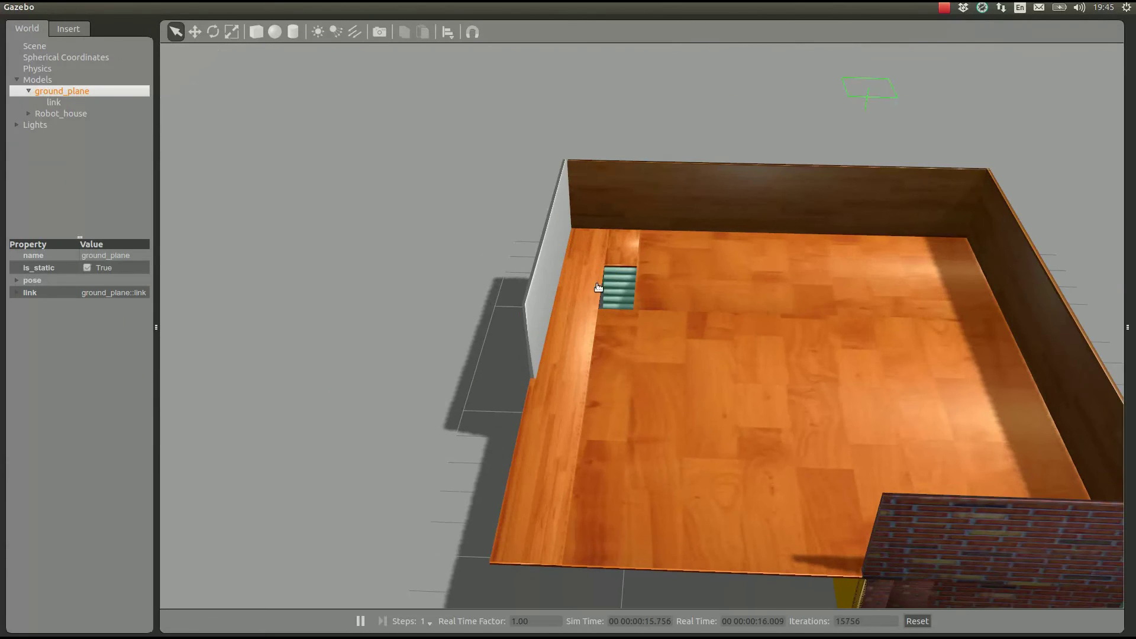
{"action": "scroll", "coordinate": [599, 288], "scroll_direction": "up", "scroll_amount": 5}
{"action": "scroll", "coordinate": [636, 509], "scroll_direction": "up", "scroll_amount": 2}
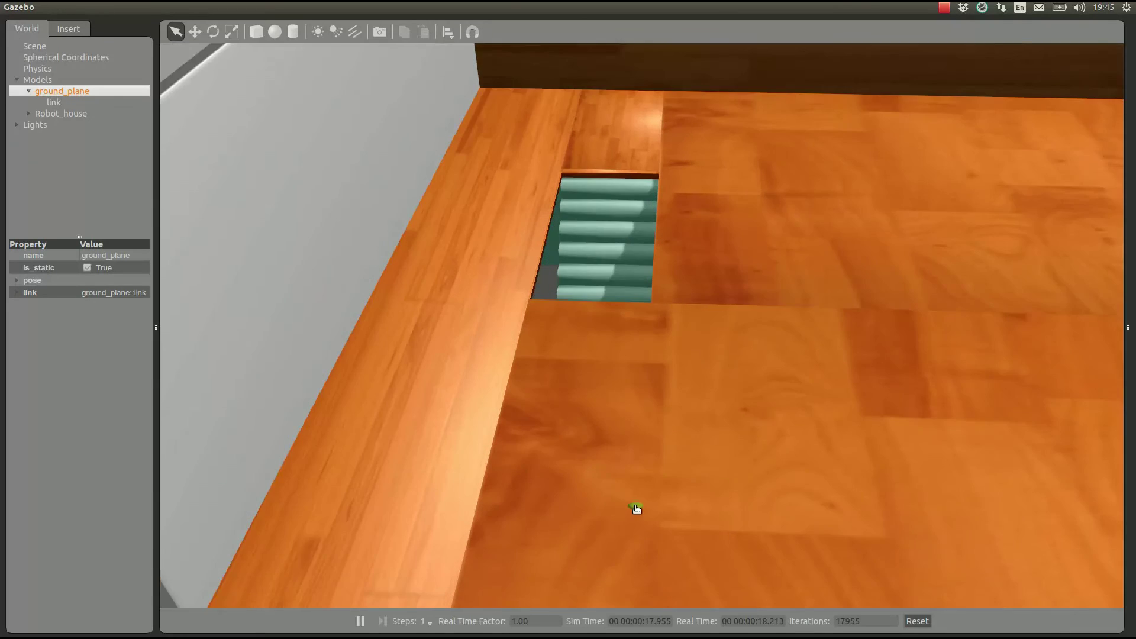
{"action": "scroll", "coordinate": [636, 509], "scroll_direction": "up", "scroll_amount": 6}
{"action": "scroll", "coordinate": [633, 471], "scroll_direction": "up", "scroll_amount": 2}
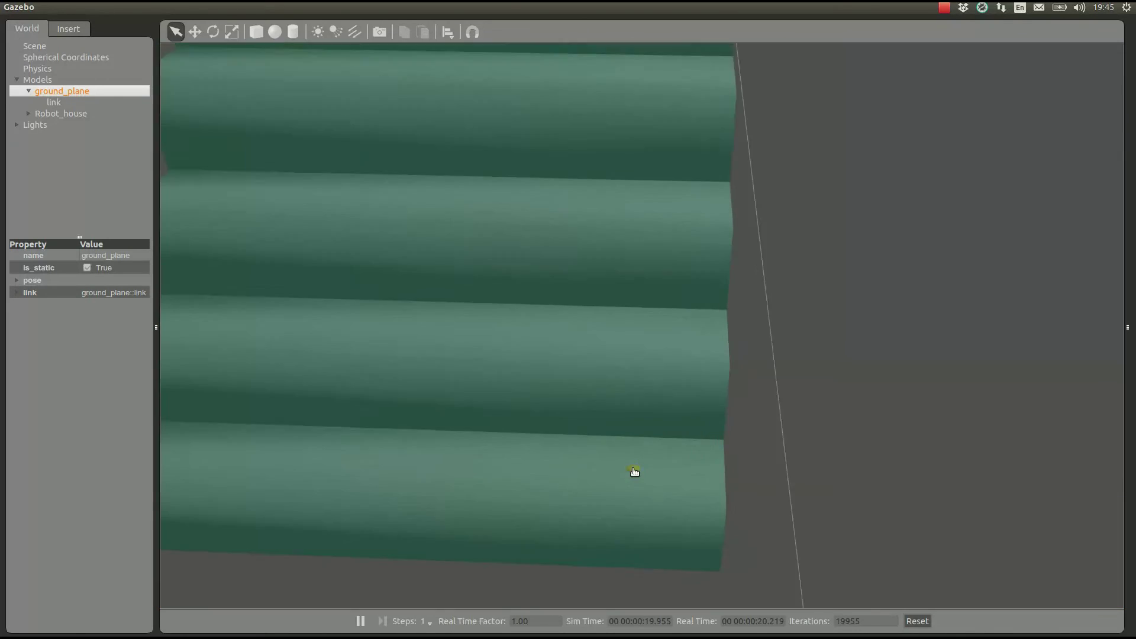
{"action": "scroll", "coordinate": [633, 471], "scroll_direction": "up", "scroll_amount": 1}
{"action": "middle_click_drag", "start_coordinate": [667, 527], "coordinate": [579, 270]}
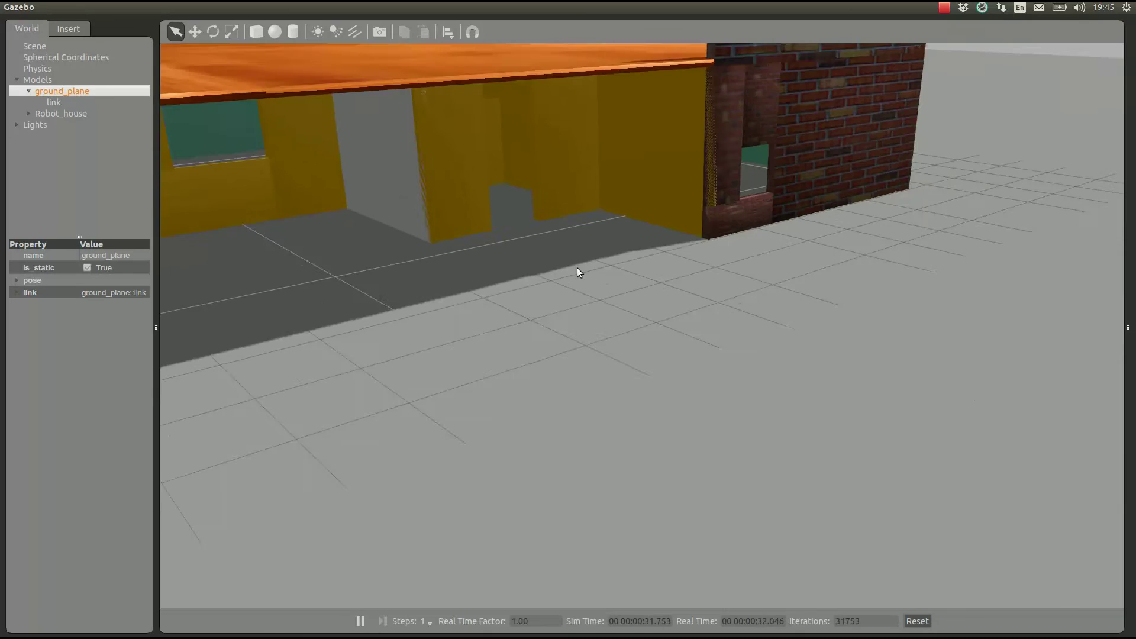
{"action": "scroll", "coordinate": [578, 296], "scroll_direction": "down", "scroll_amount": 5}
{"action": "middle_click_drag", "start_coordinate": [580, 315], "coordinate": [320, 297]}
Insert a second copy of the saved Robot house from the building_editor_models folder onto the ground beside the first house.
{"action": "left_click", "coordinate": [64, 28]}
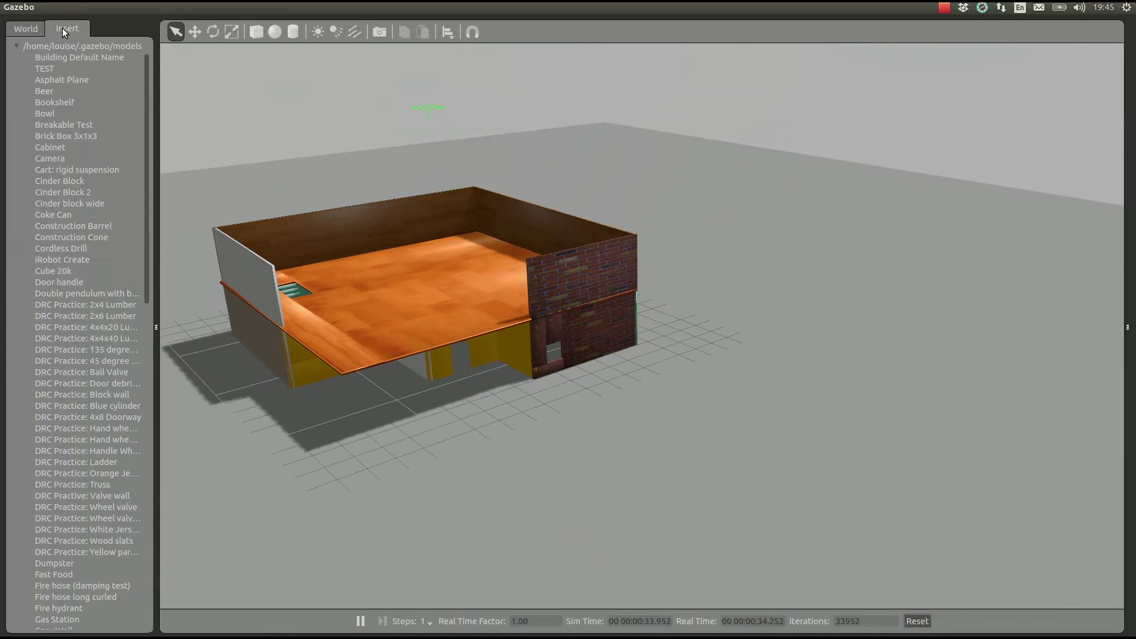
{"action": "left_click", "coordinate": [16, 46]}
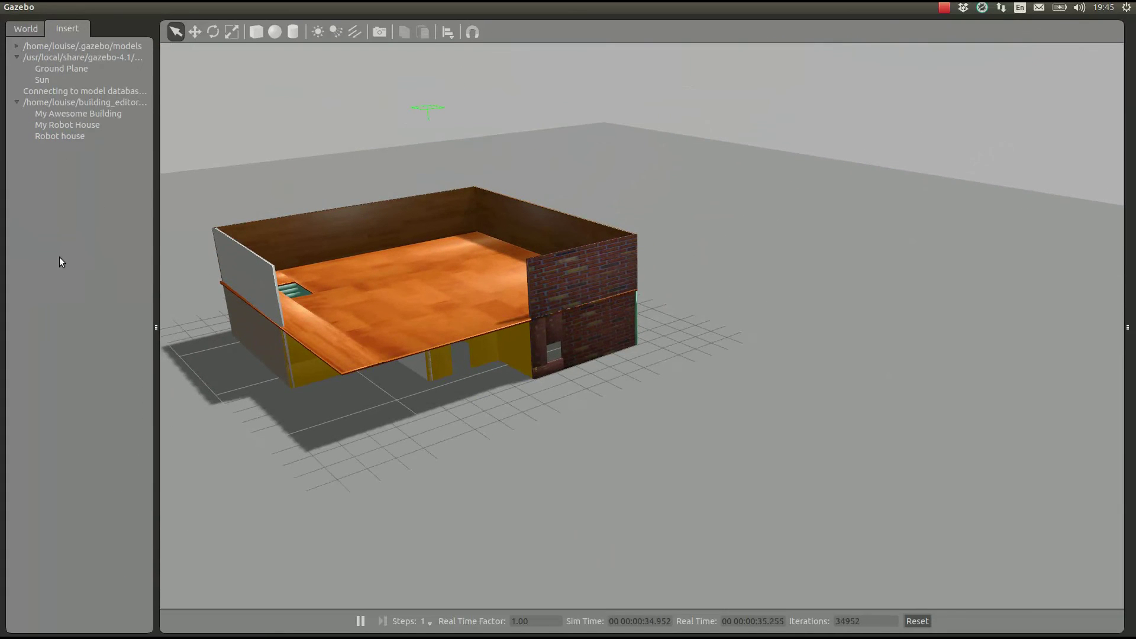
{"action": "left_click", "coordinate": [69, 137]}
{"action": "left_click", "coordinate": [871, 307]}
{"action": "mouse_move", "coordinate": [796, 424]}
{"action": "middle_mouse_down"}
{"action": "mouse_move", "coordinate": [771, 401]}
{"action": "mouse_move", "coordinate": [788, 428]}
{"action": "mouse_move", "coordinate": [681, 430]}
{"action": "middle_mouse_up"}
{"action": "scroll", "coordinate": [426, 379], "scroll_direction": "up", "scroll_amount": 5}
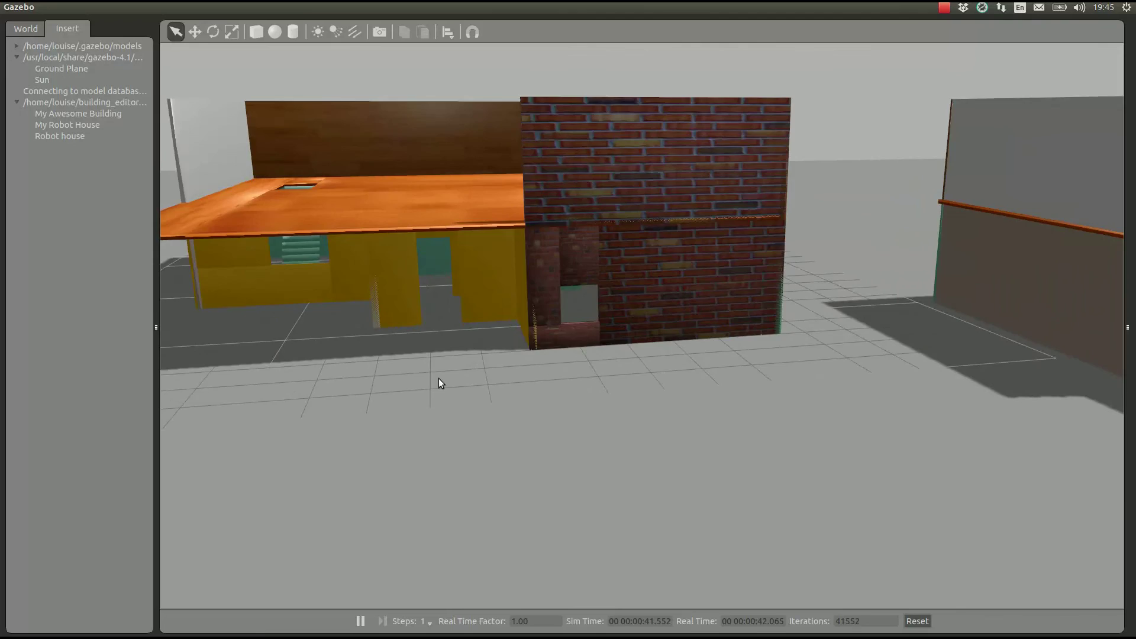
Insert a PR2 robot from the local model library under the first house's upper-floor overhang and view it with the house.
{"action": "left_click_drag", "start_coordinate": [438, 378], "coordinate": [534, 481]}
{"action": "scroll", "coordinate": [534, 481], "scroll_direction": "up", "scroll_amount": 3}
{"action": "left_click", "coordinate": [17, 55]}
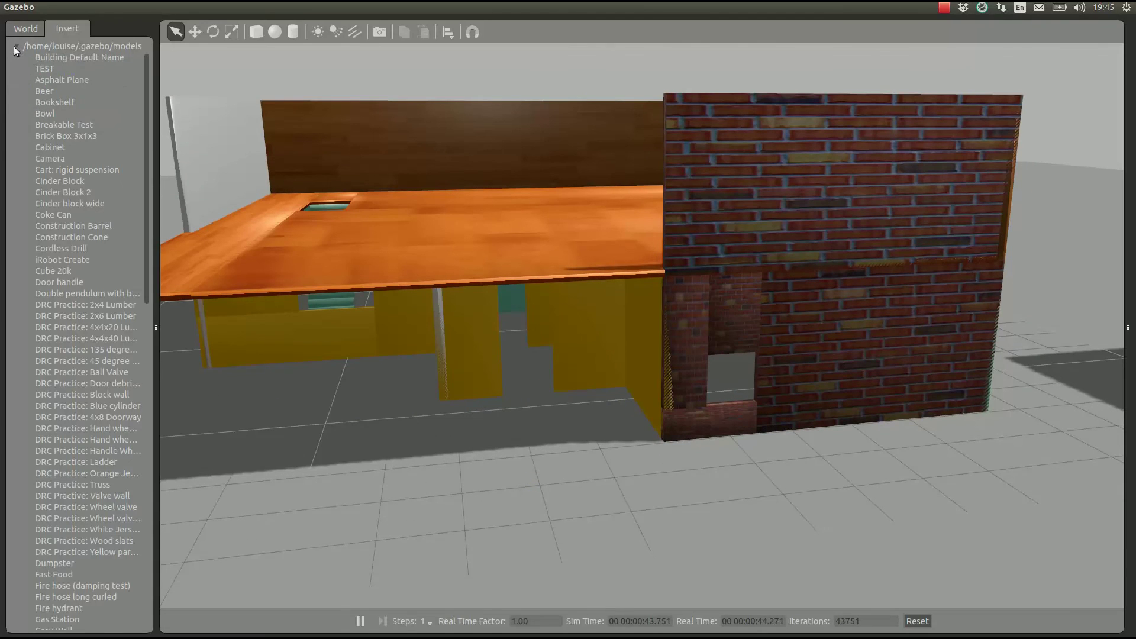
{"action": "scroll", "coordinate": [74, 303], "scroll_direction": "down", "scroll_amount": 12}
{"action": "scroll", "coordinate": [64, 416], "scroll_direction": "down", "scroll_amount": 3}
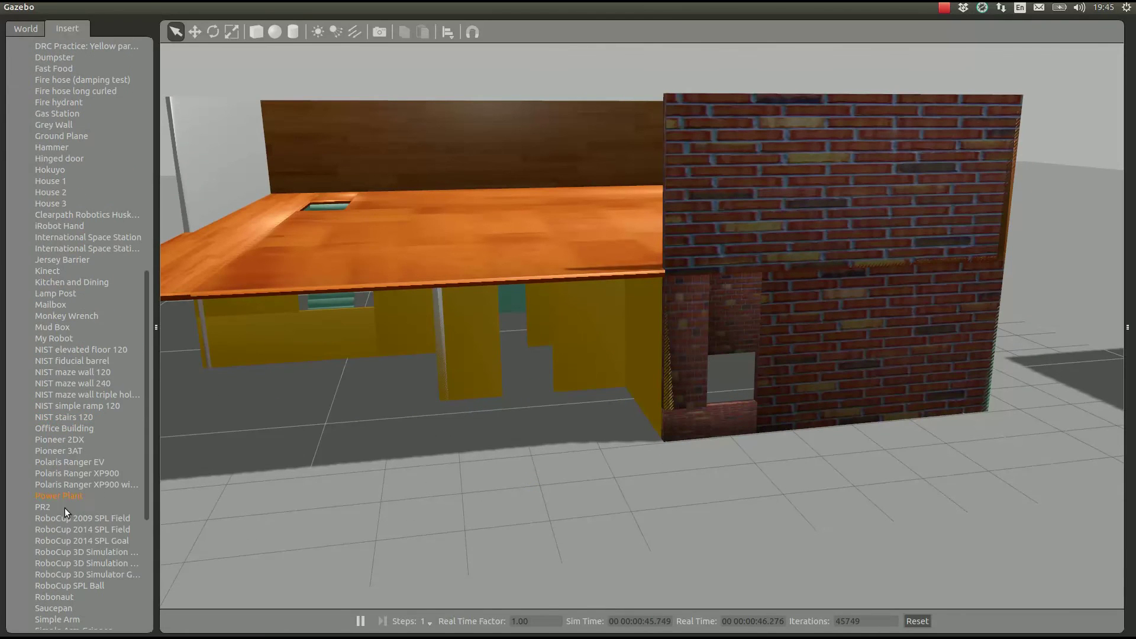
{"action": "left_click", "coordinate": [65, 508]}
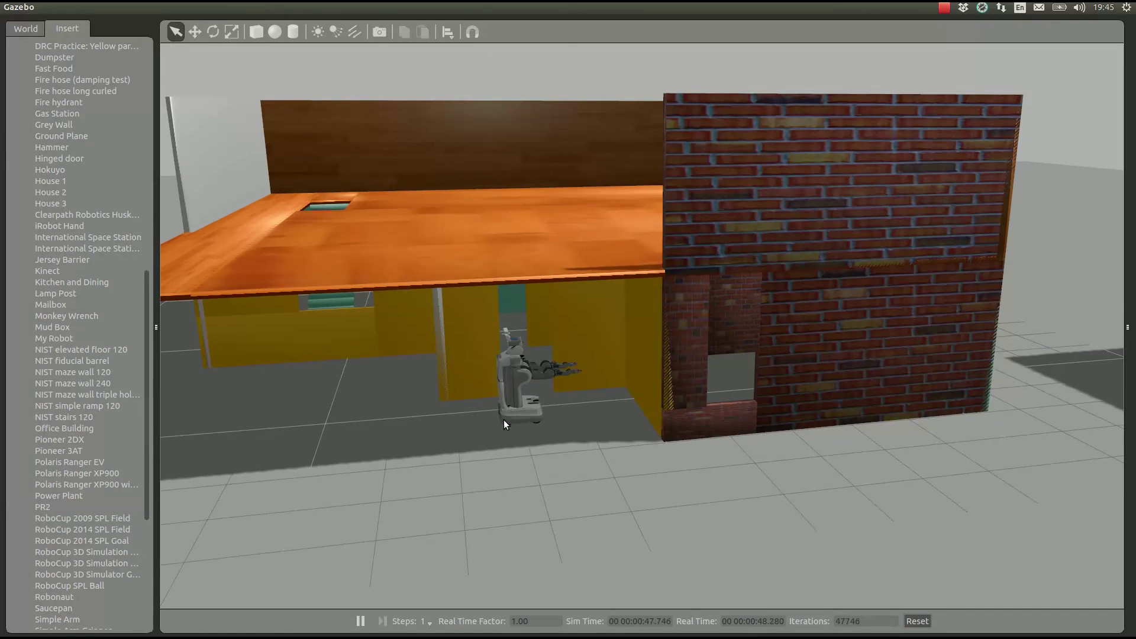
{"action": "left_click", "coordinate": [506, 424]}
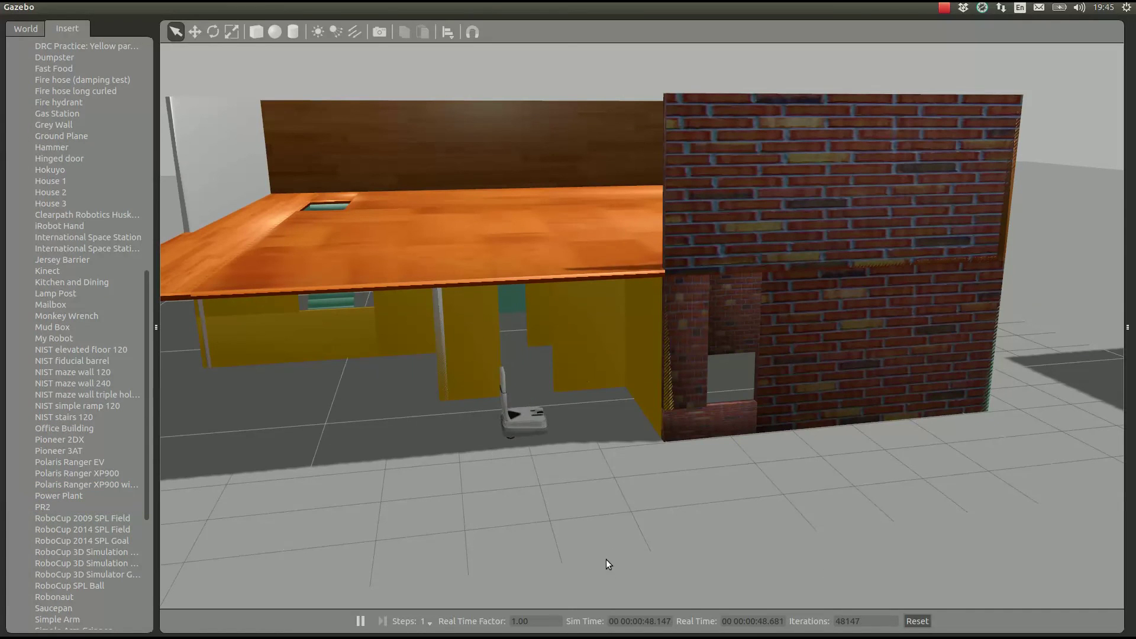
{"action": "mouse_move", "coordinate": [612, 542]}
{"action": "middle_mouse_down"}
{"action": "mouse_move", "coordinate": [756, 490]}
{"action": "mouse_move", "coordinate": [748, 535]}
{"action": "mouse_move", "coordinate": [666, 540]}
{"action": "mouse_move", "coordinate": [492, 523]}
{"action": "middle_mouse_up"}
{"action": "scroll", "coordinate": [497, 545], "scroll_direction": "down", "scroll_amount": 5}
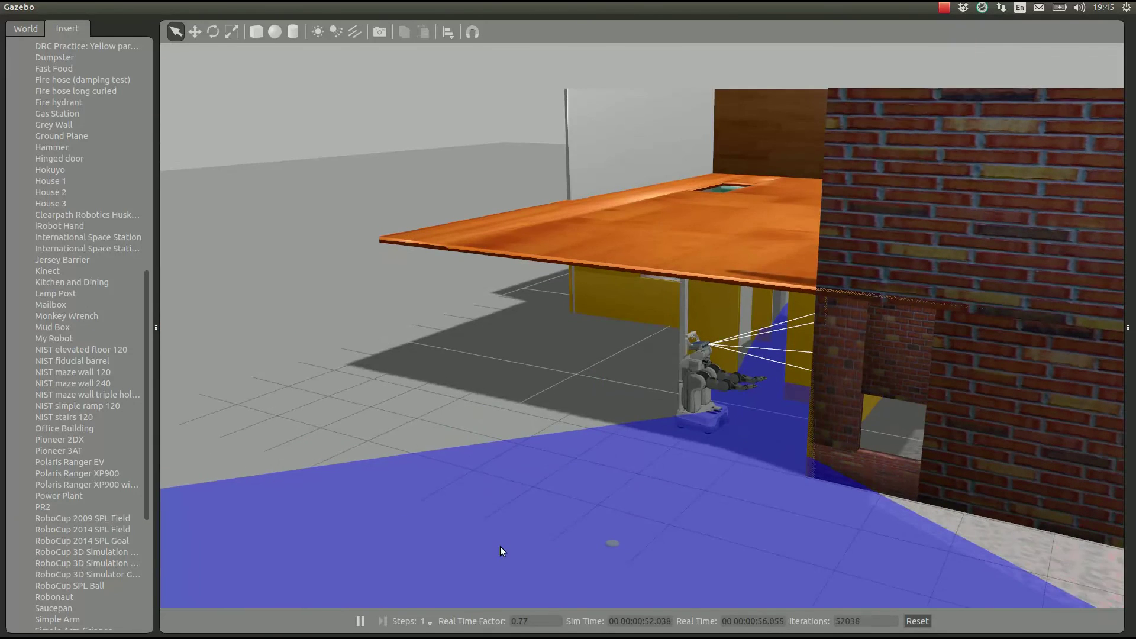
{"action": "scroll", "coordinate": [784, 477], "scroll_direction": "down", "scroll_amount": 5}
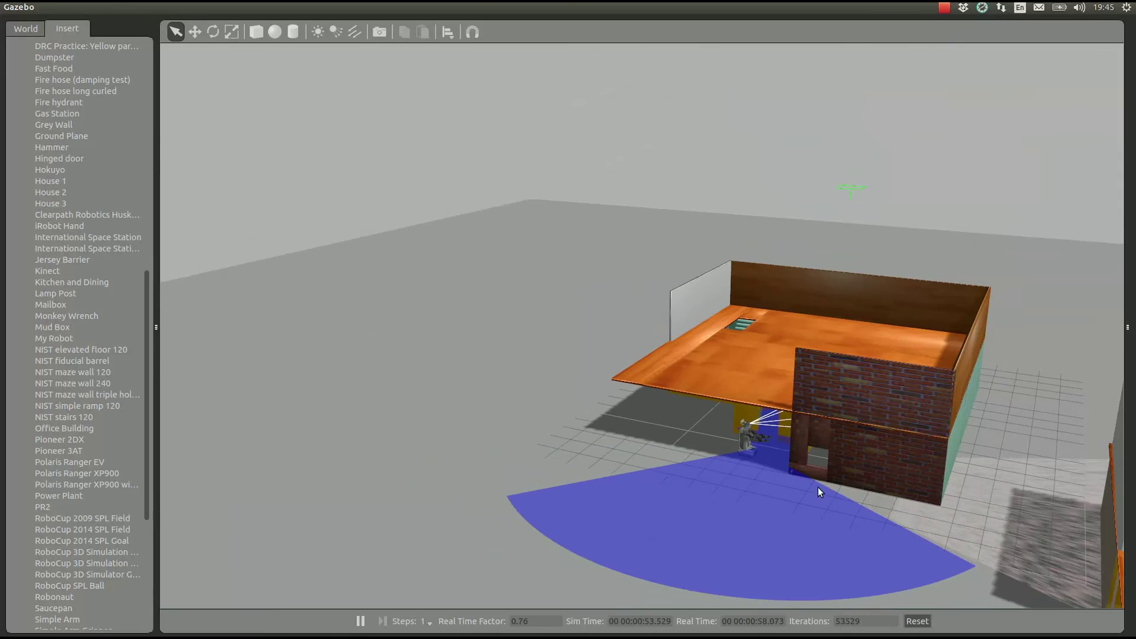